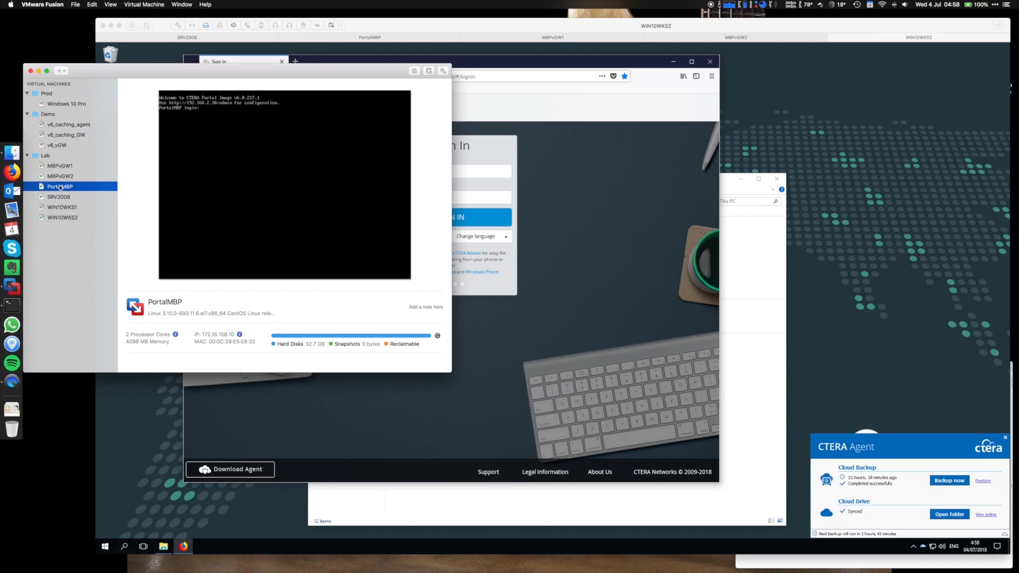
Check the portal server's Terminal session, then return to the WIN10WKS2 VM's CTERA sign-in page.
click(907, 567)
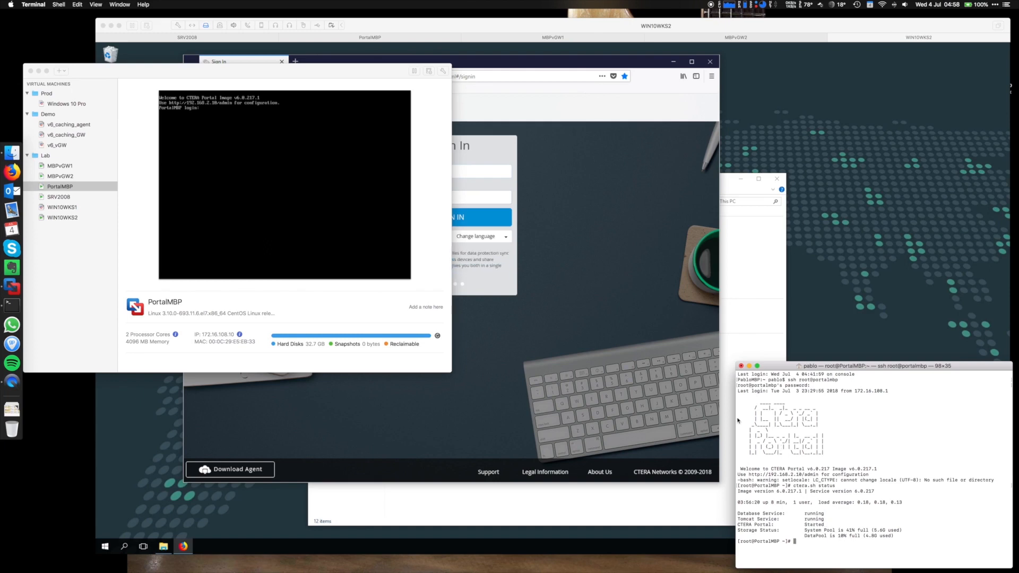
click(204, 42)
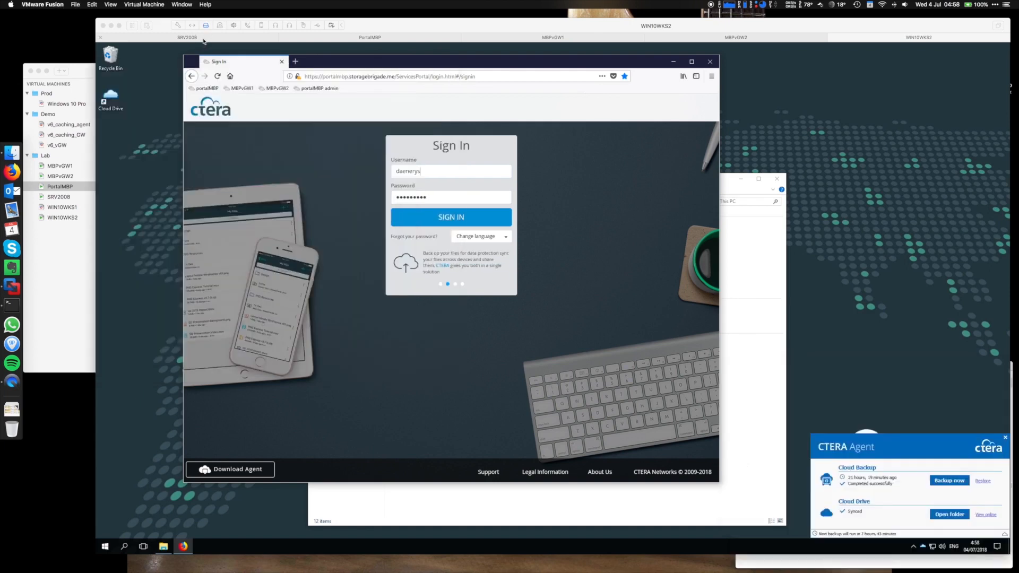
click(203, 38)
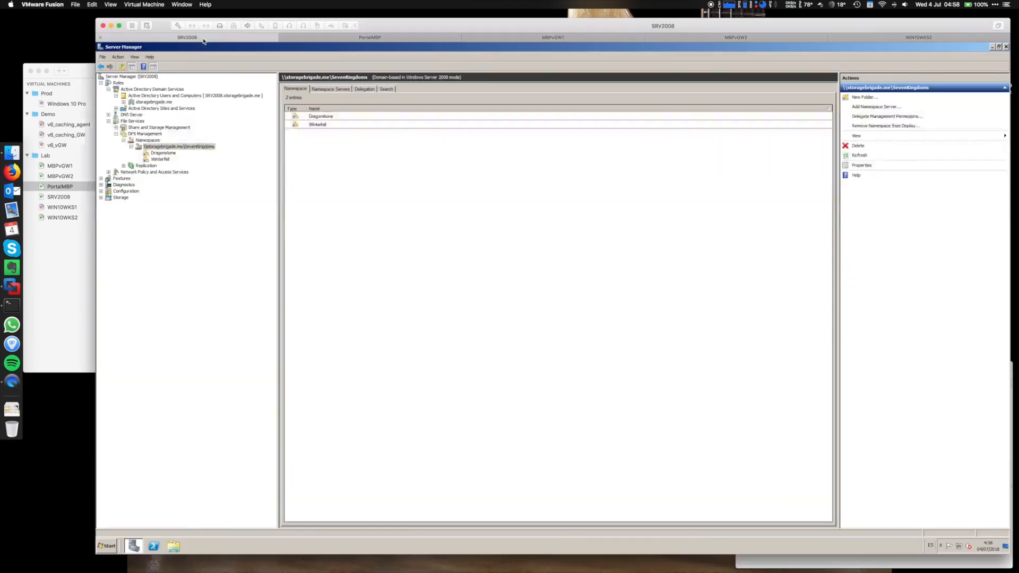
click(148, 103)
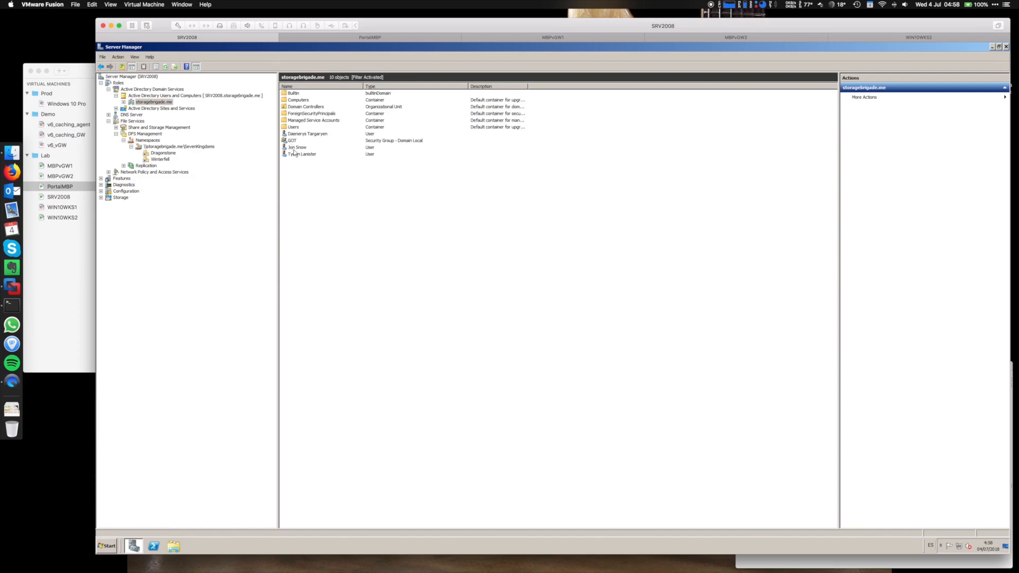
click(158, 148)
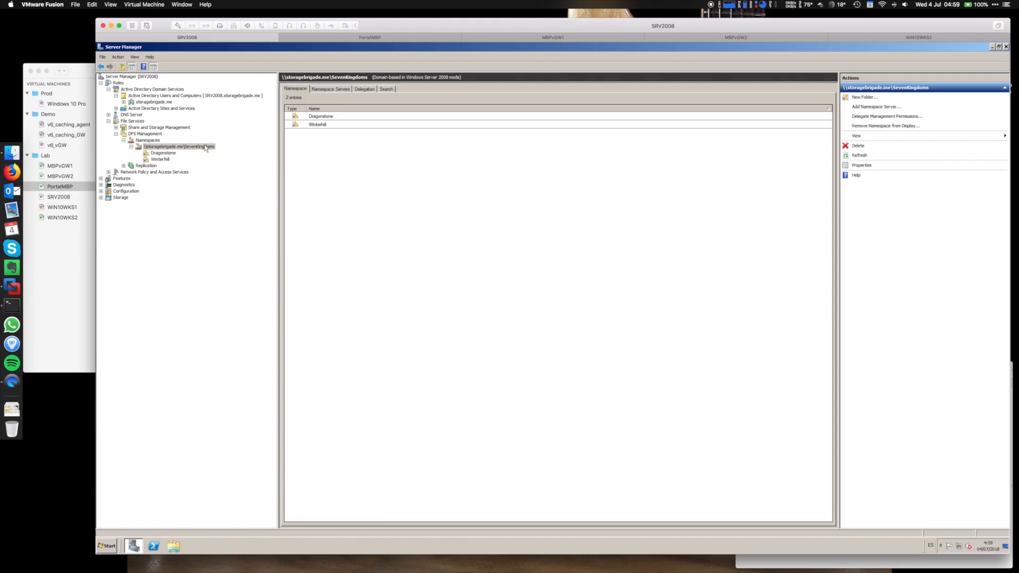
click(906, 38)
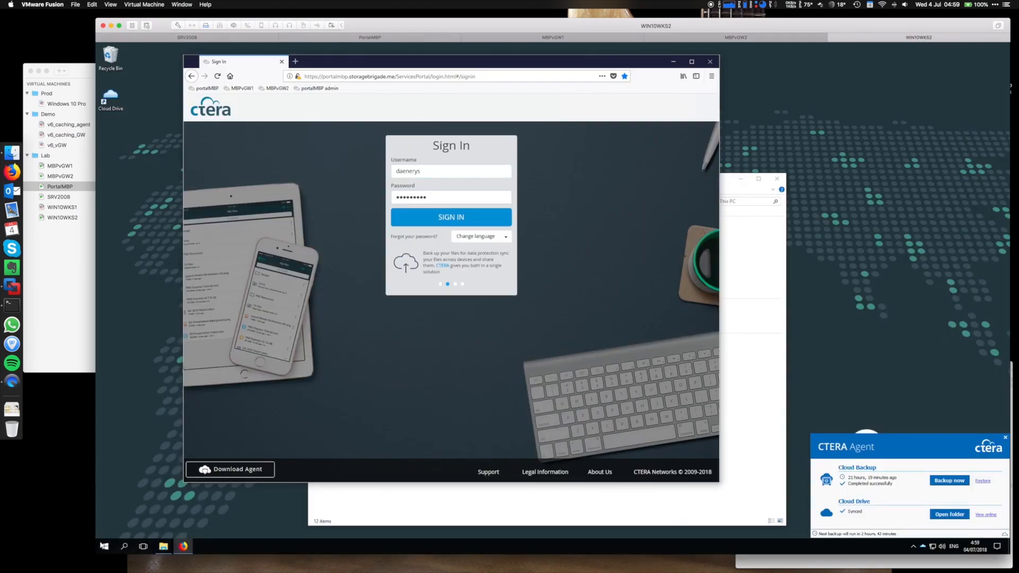
Open and close the Windows Start menu, then sign in to the CTERA Portal.
click(105, 547)
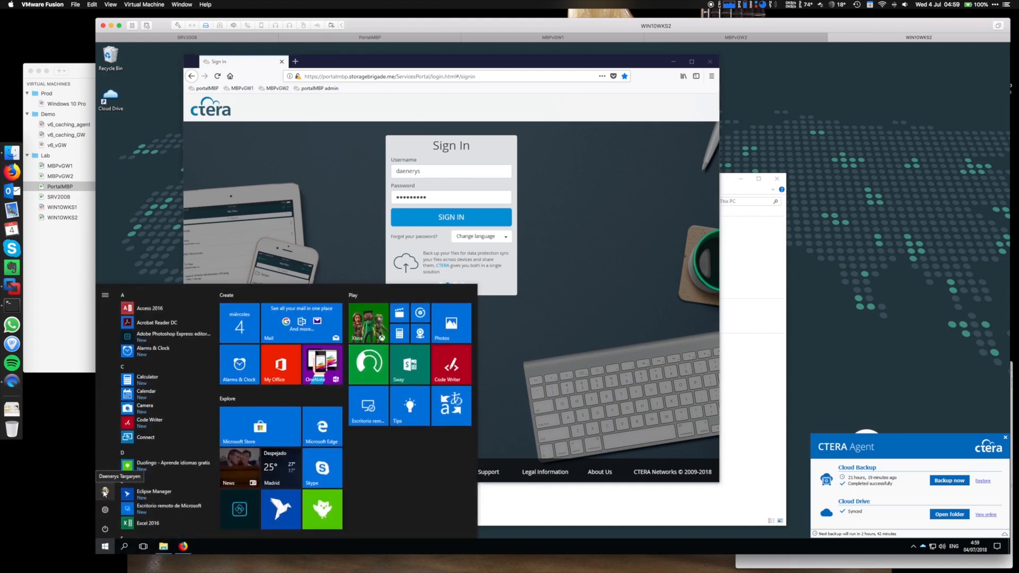
click(106, 547)
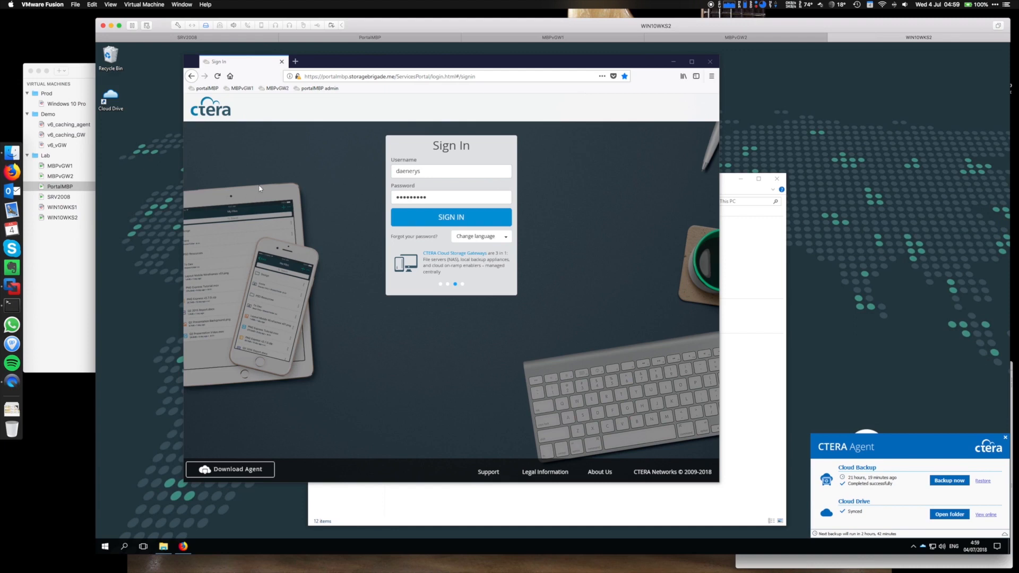
click(423, 221)
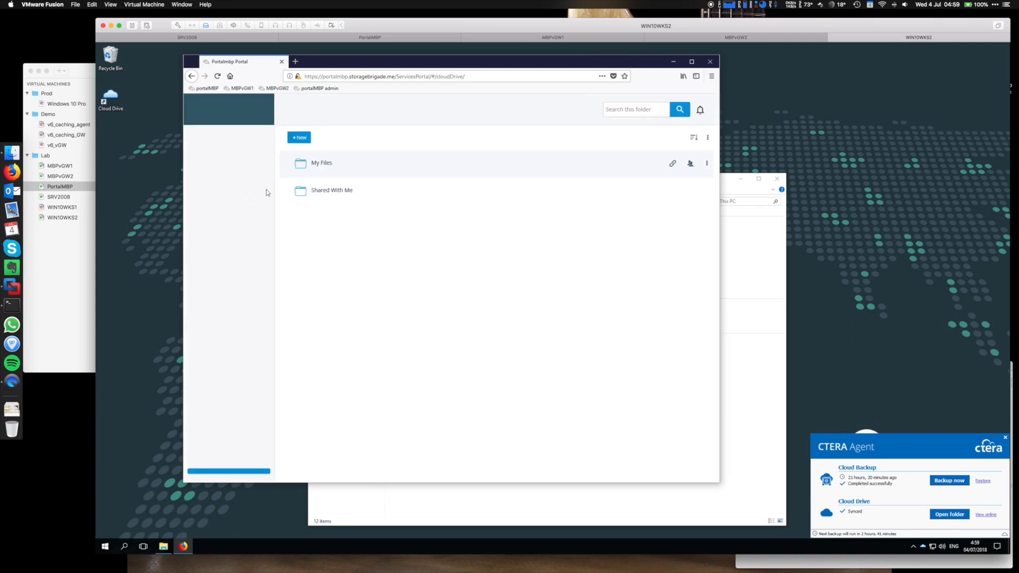
Check sharing for Getting Started.pdf in My Files, then view Dragonstone and Winterfell under Shared With Me.
click(319, 164)
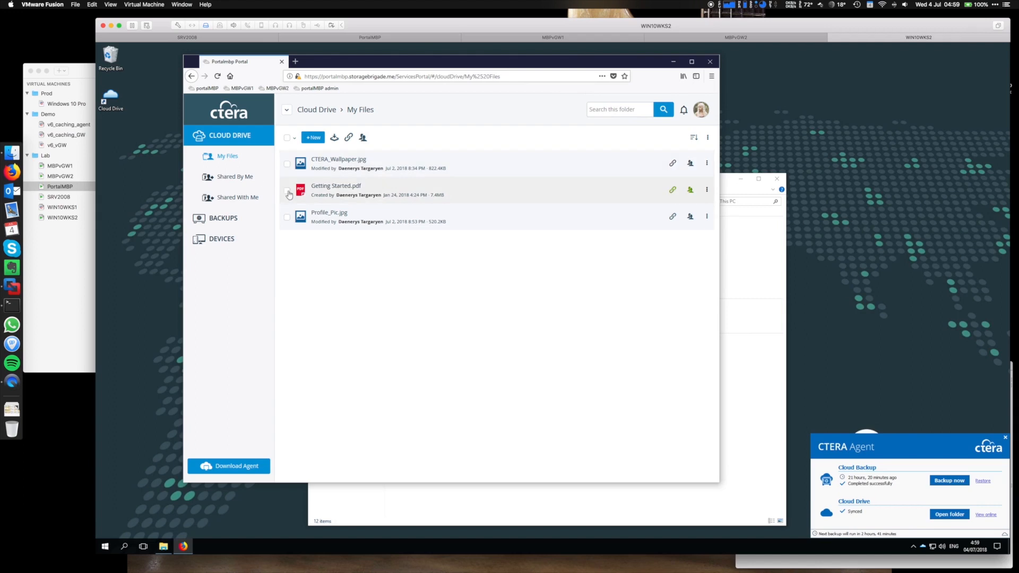
click(287, 191)
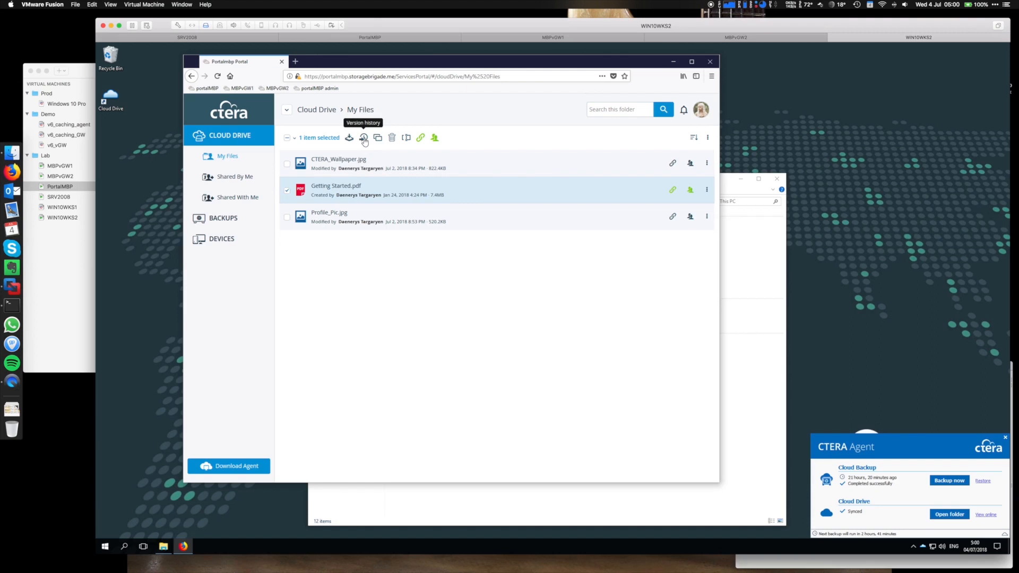
click(435, 138)
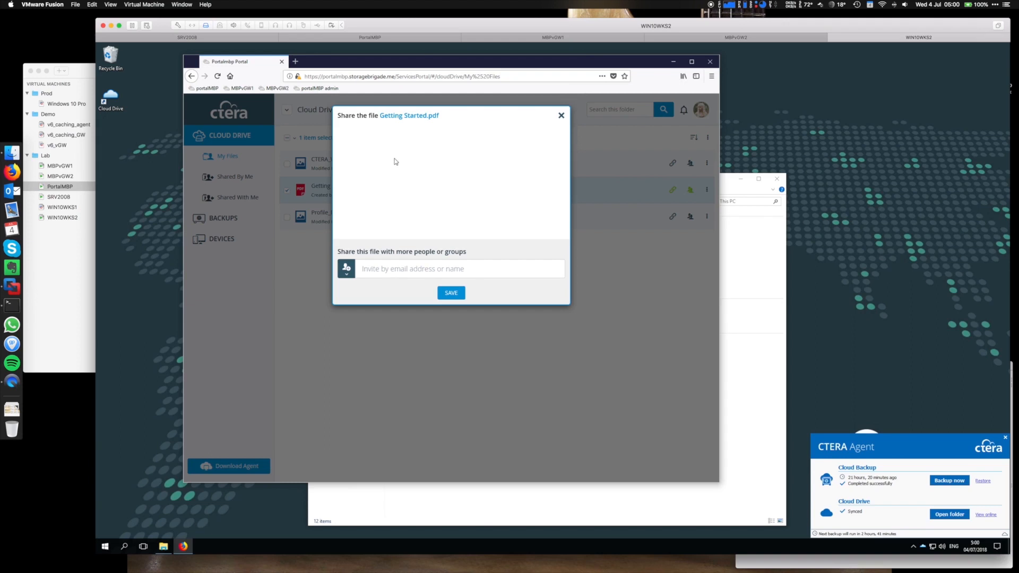
click(562, 116)
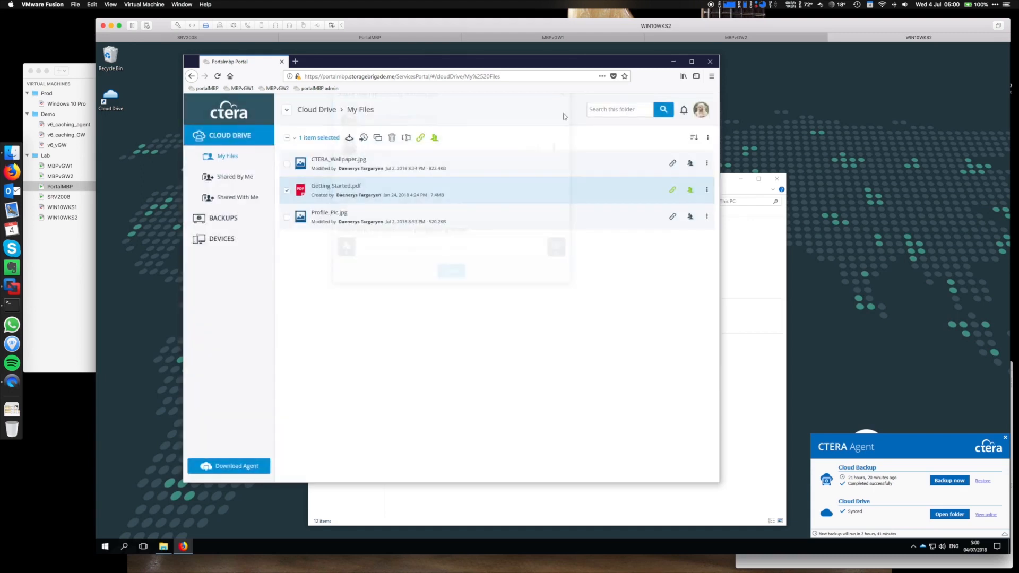
click(232, 199)
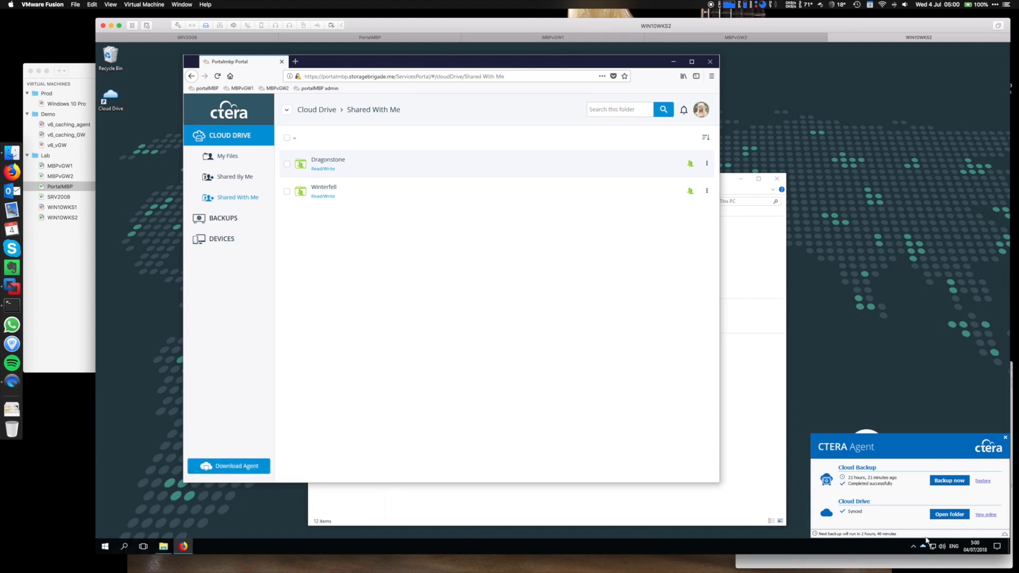
mouse_move(926, 547)
Open the Cloud Drive's My Files folder in File Explorer.
click(735, 365)
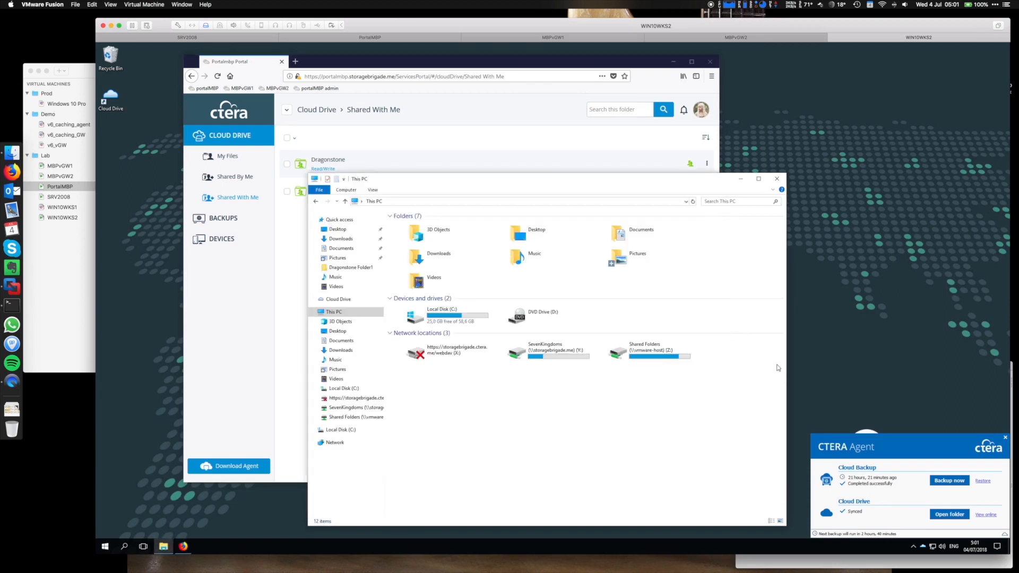
click(339, 300)
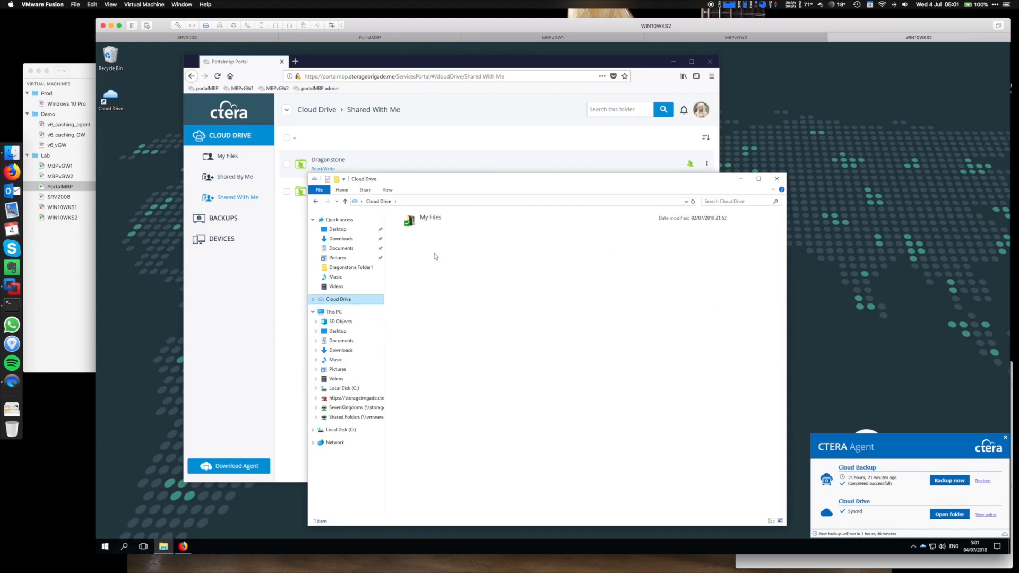
double_click(429, 220)
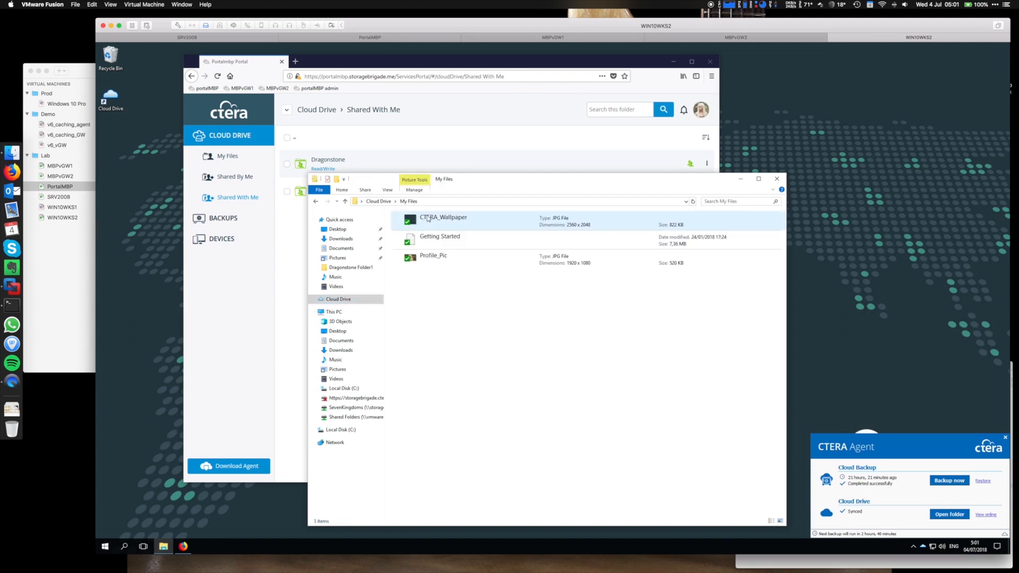
Inspect the CTERA Agent context-menu options for the folder and the Getting Started file.
right_click(430, 246)
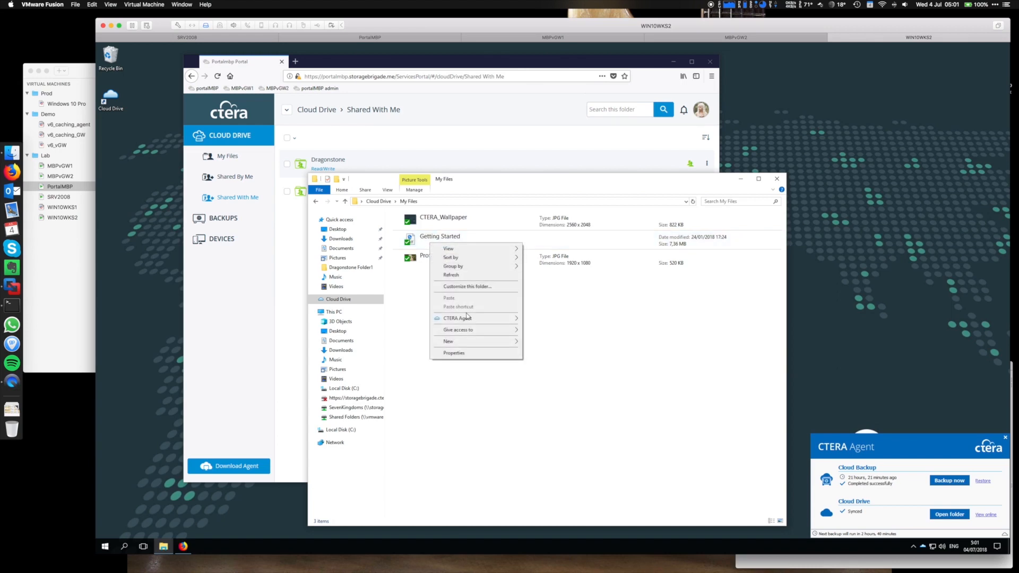
mouse_move(467, 318)
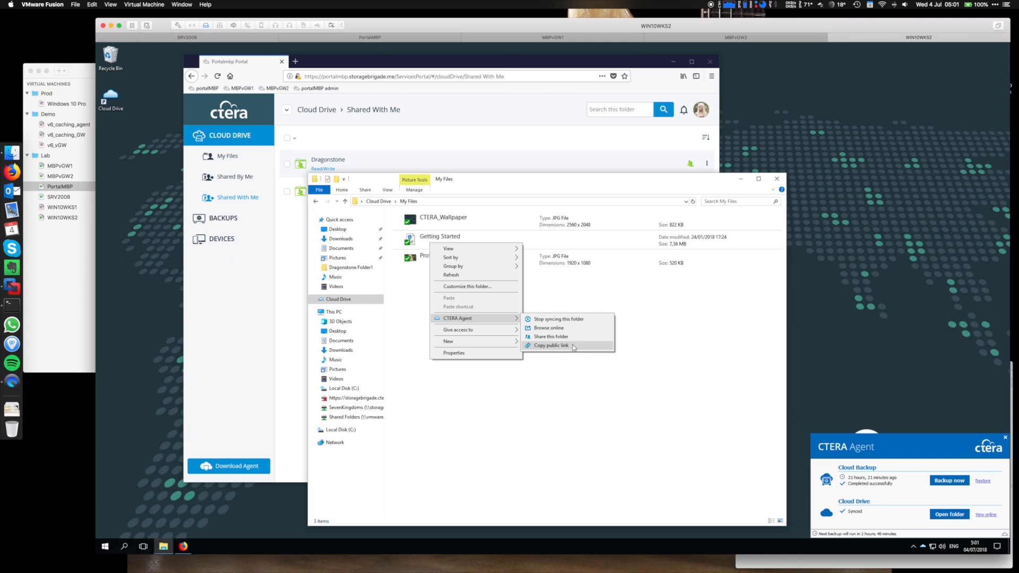
click(403, 265)
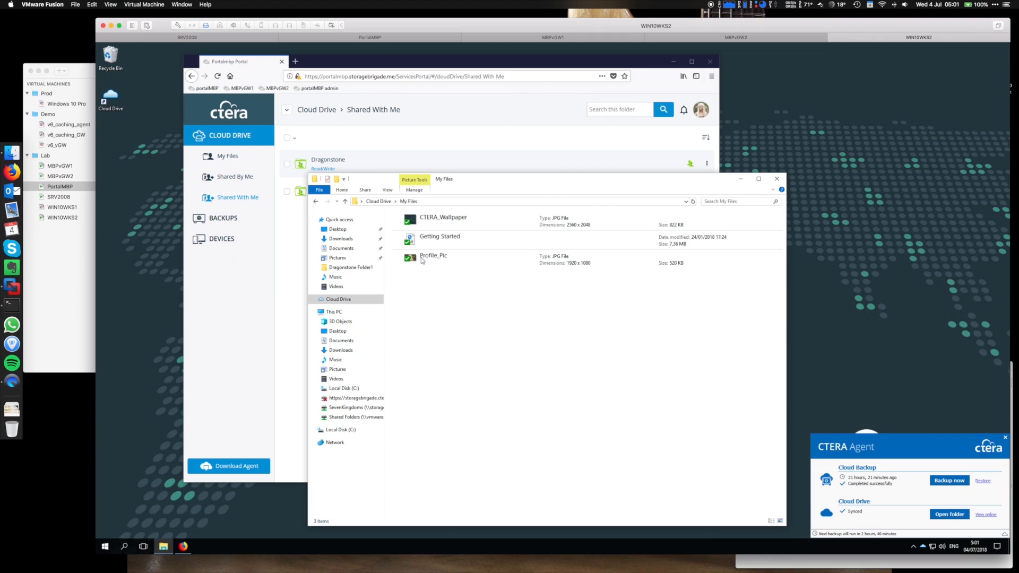
click(449, 239)
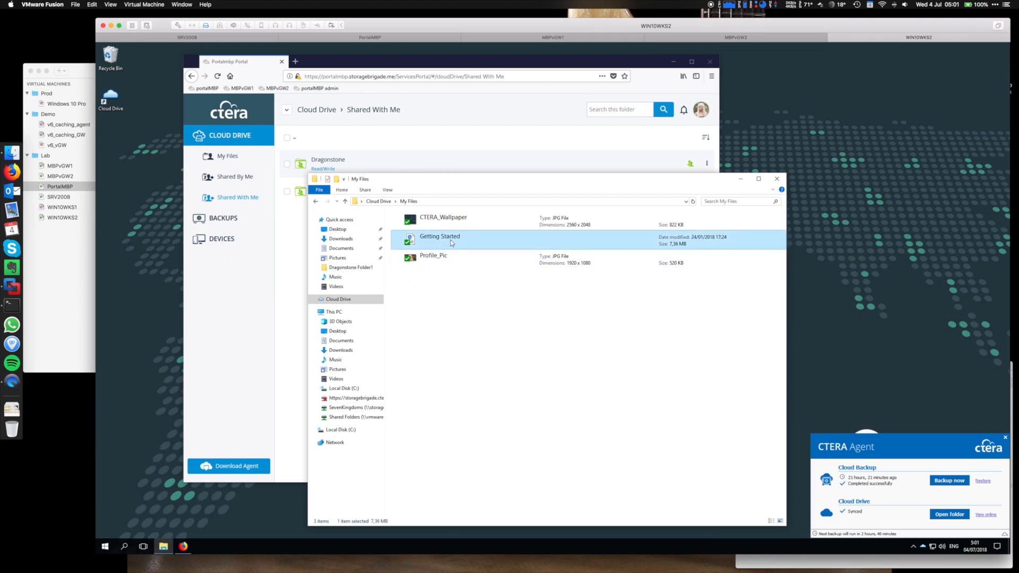
right_click(451, 244)
mouse_move(489, 259)
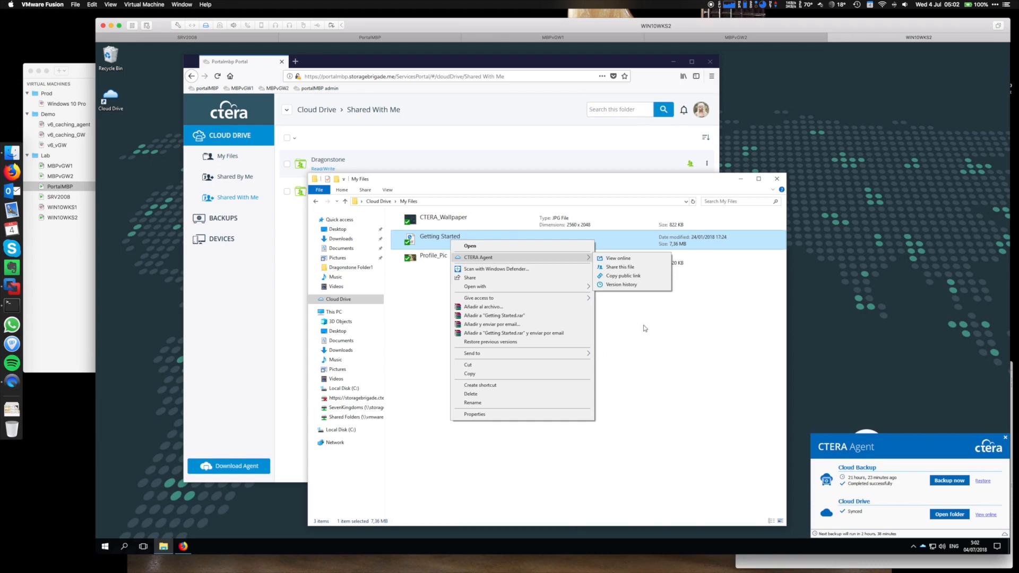
click(664, 426)
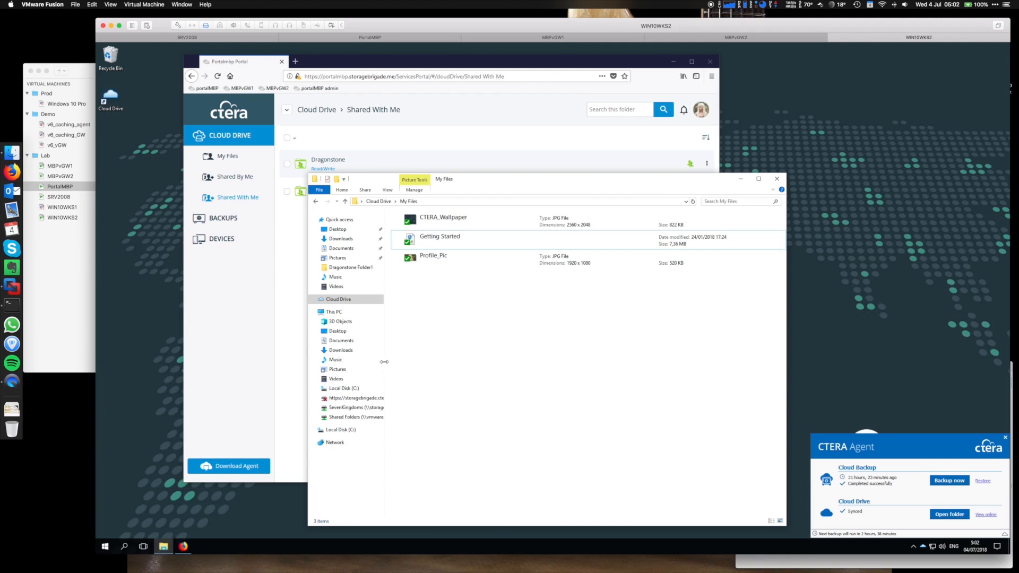
Browse to SevenKingdoms (Y:) > Dragonstone > Dragonstone Folder1 and select Dragonstone TextFile1.
click(335, 313)
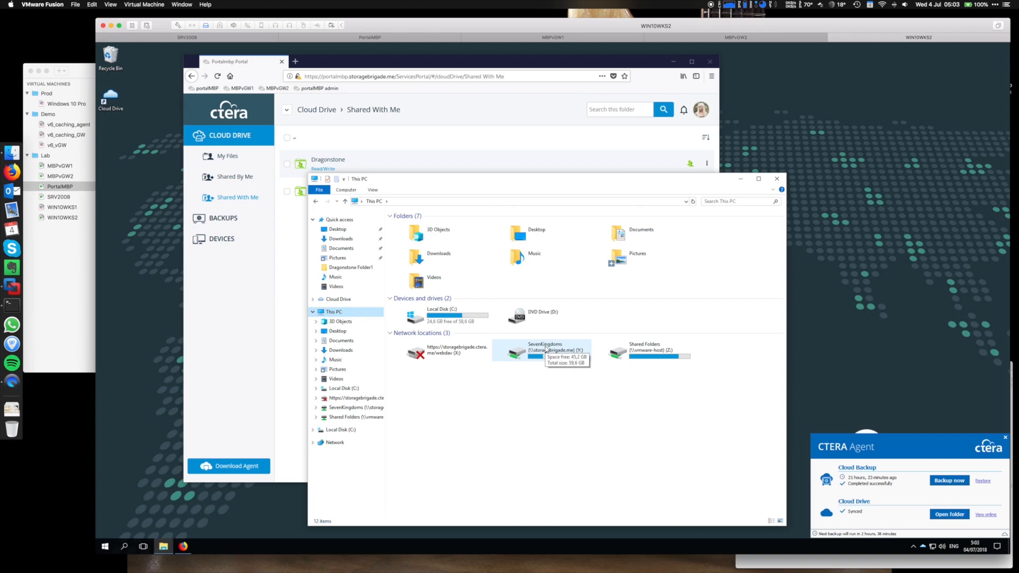
click(546, 348)
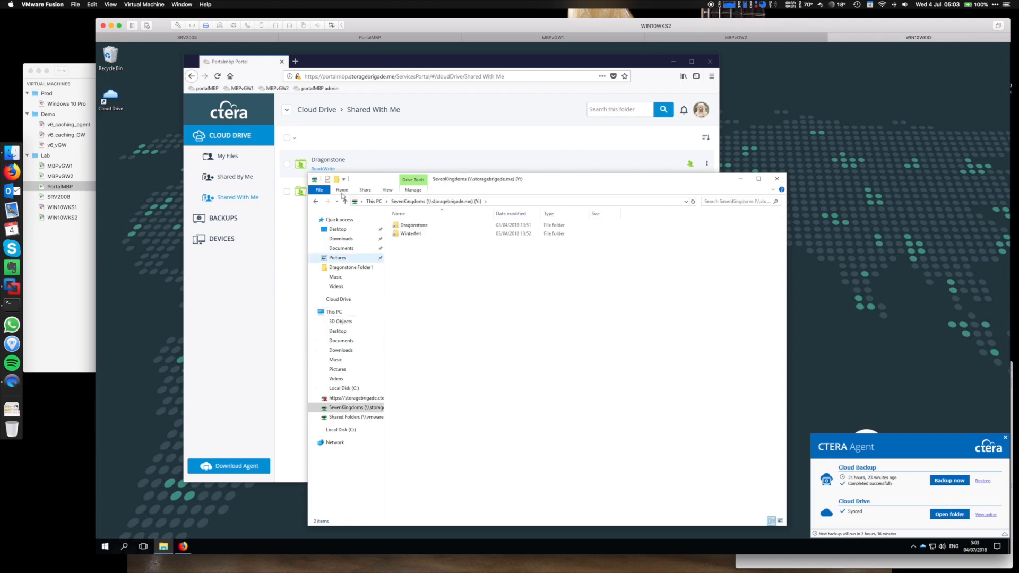
double_click(417, 228)
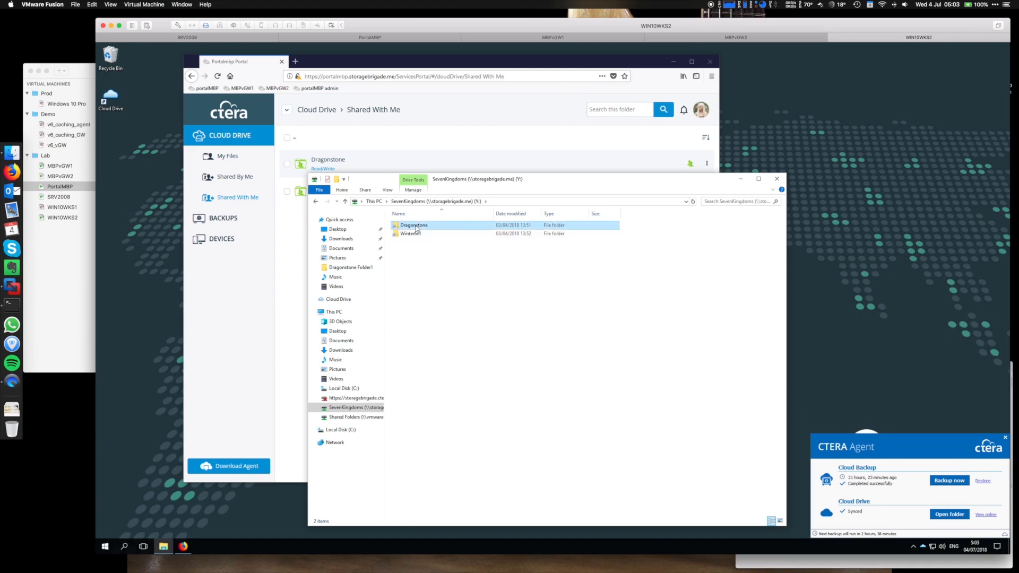
double_click(417, 227)
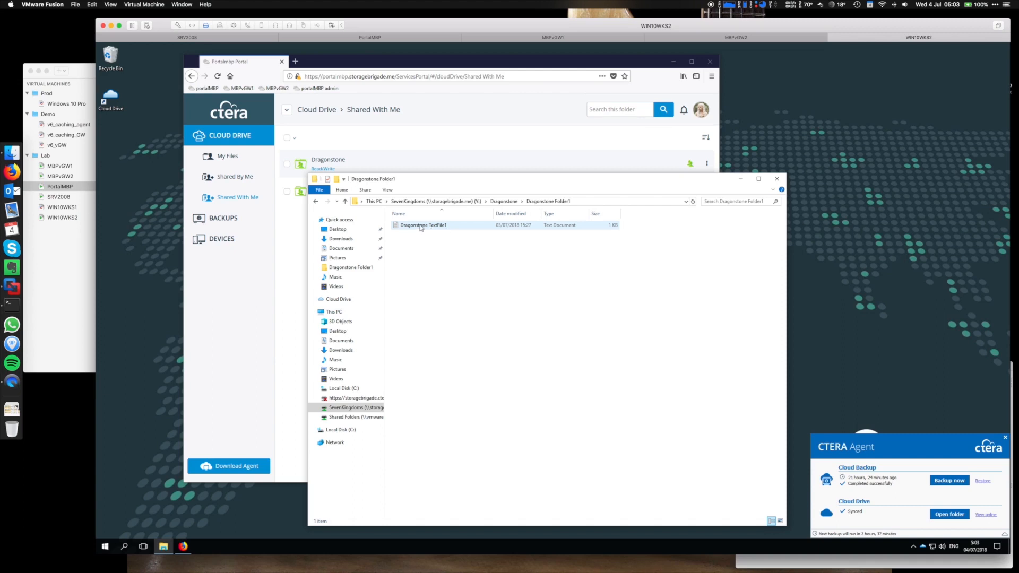
click(421, 228)
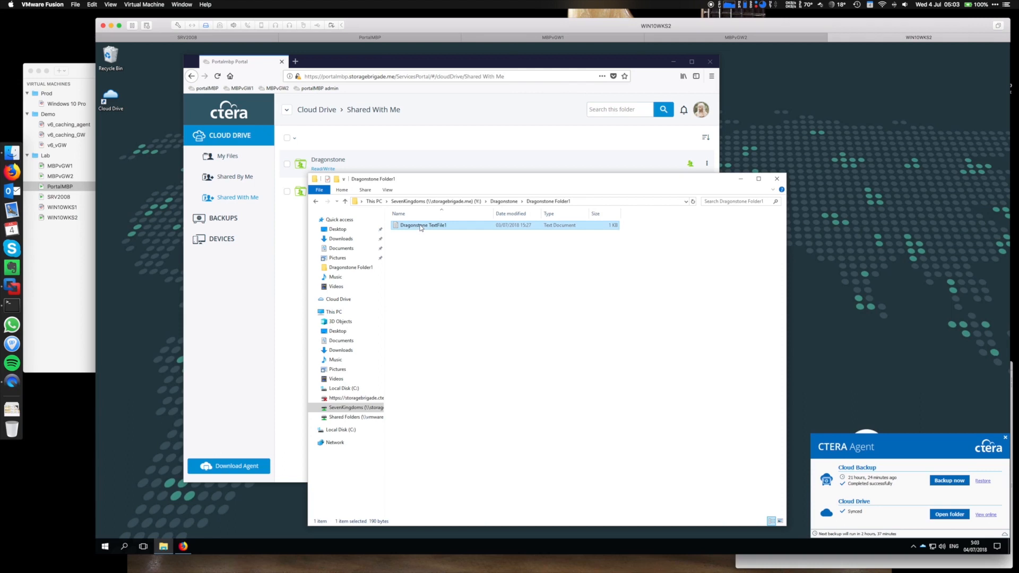
click(443, 228)
click(480, 228)
Replace TextFile1's last line with 'Write for demo on Wednesday July 4th', save, and close Notepad.
double_click(479, 228)
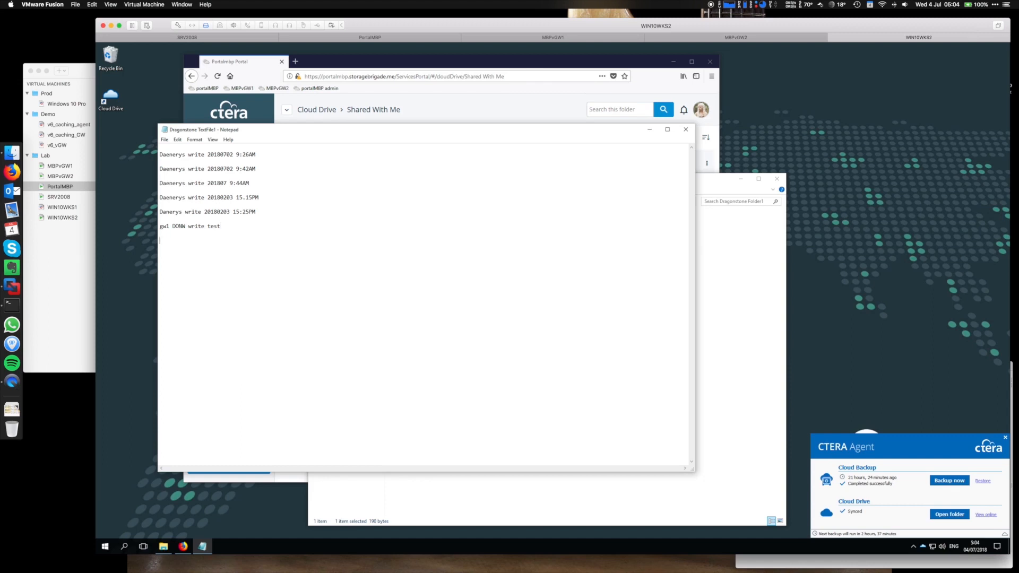
key(BackSpace)
key(BackSpace)
key(BackSpace)
key(BackSpace)
key(BackSpace)
key(BackSpace)
key(BackSpace)
key(BackSpace)
key(BackSpace)
key(BackSpace)
key(BackSpace)
key(BackSpace)
key(BackSpace)
key(BackSpace)
key(BackSpace)
key(BackSpace)
key(BackSpace)
key(BackSpace)
key(BackSpace)
key(BackSpace)
text(Write for demo on Wednesday JUly)
key(BackSpace)
key(BackSpace)
key(BackSpace)
key(BackSpace)
text(ul)
text(4th)
click(165, 140)
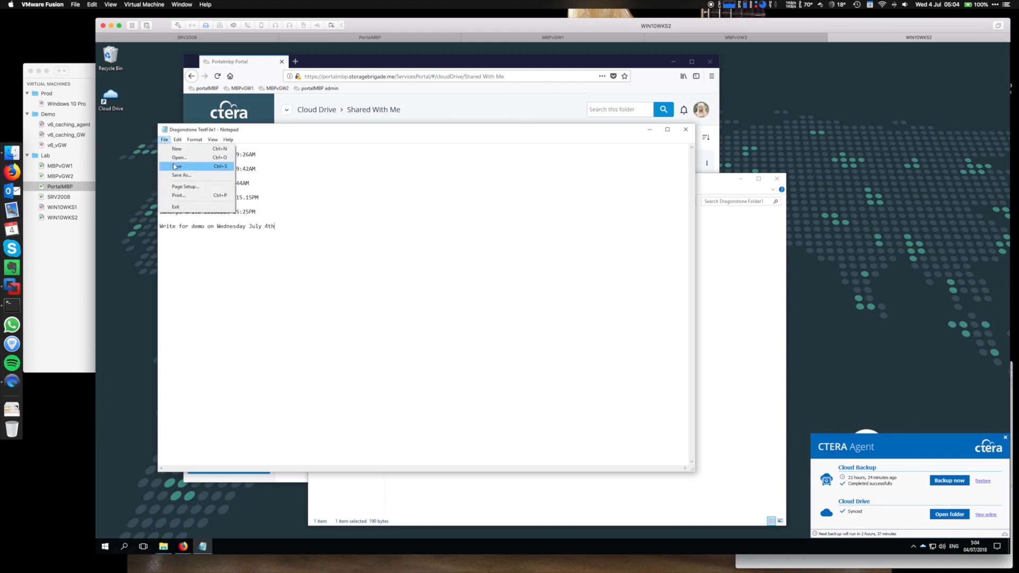
click(175, 166)
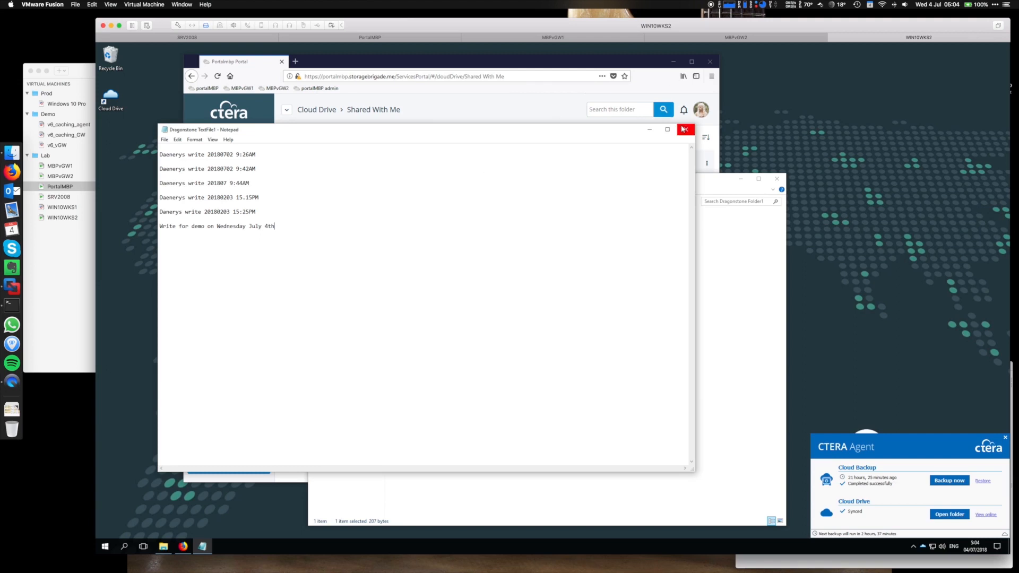
click(685, 130)
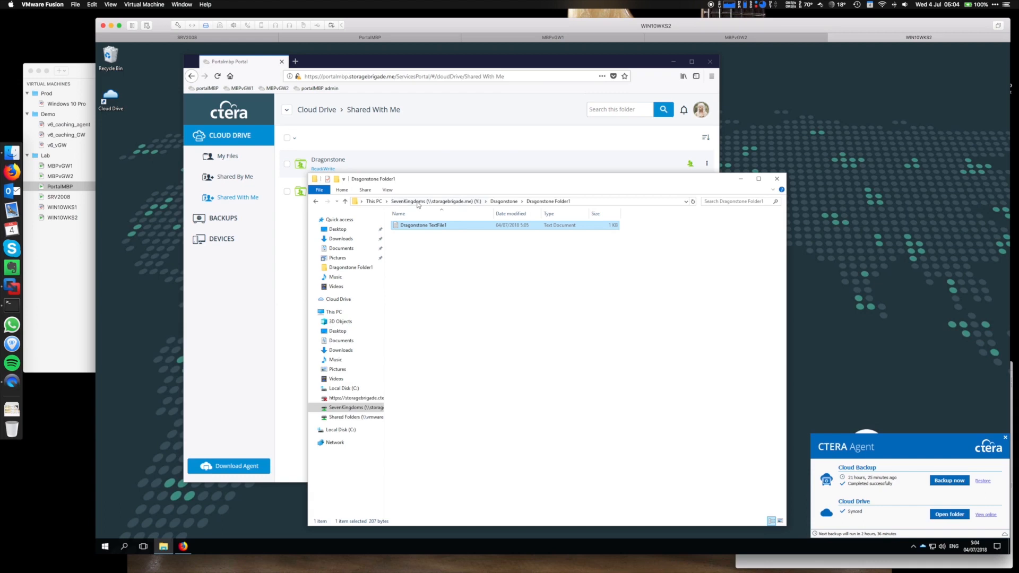
Return Explorer to the SevenKingdoms (Y:) share root.
click(60, 177)
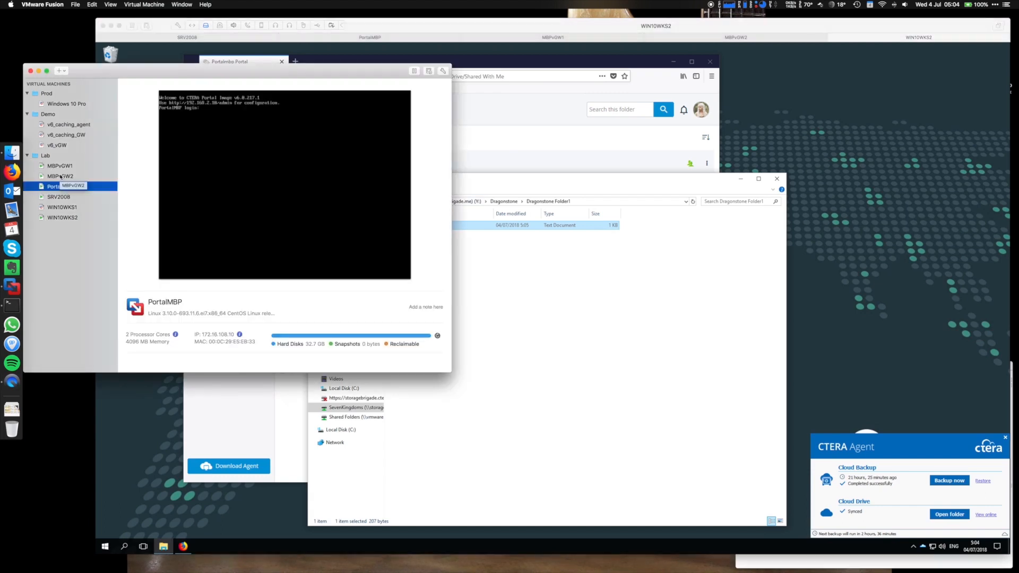
click(508, 181)
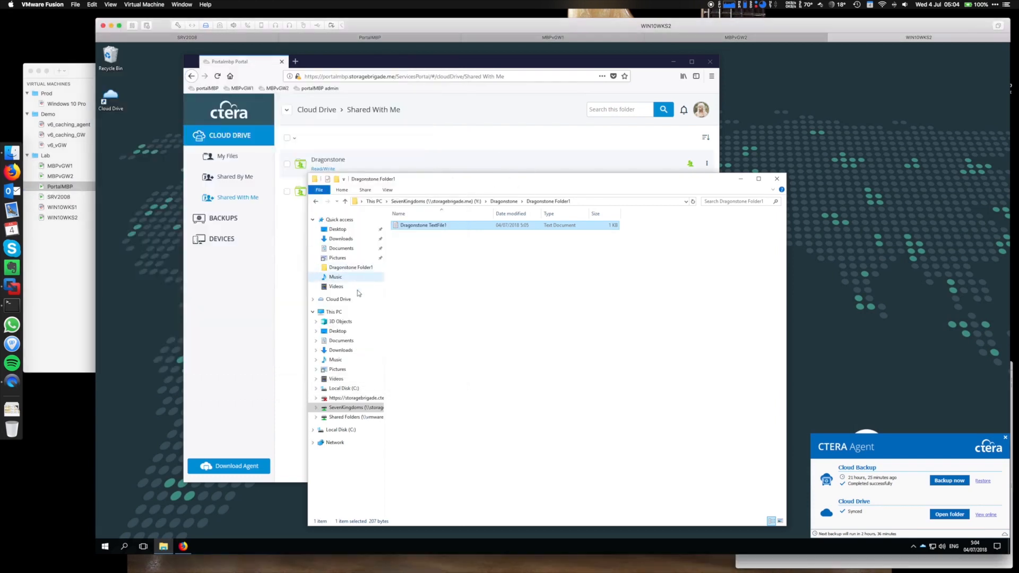
click(347, 409)
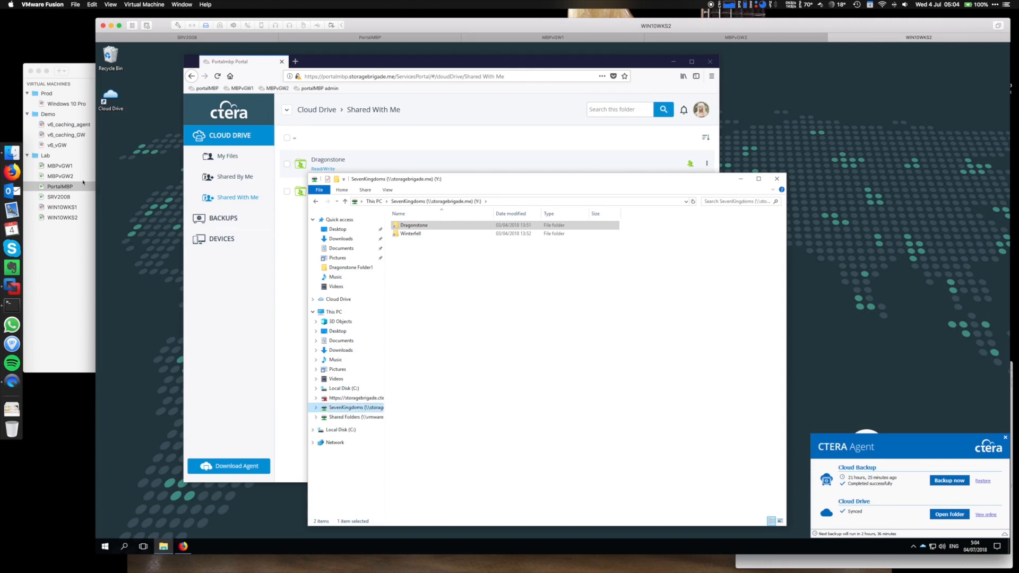
Shut down the MBPvGW1 gateway VM and return to WIN10WKS2.
click(63, 179)
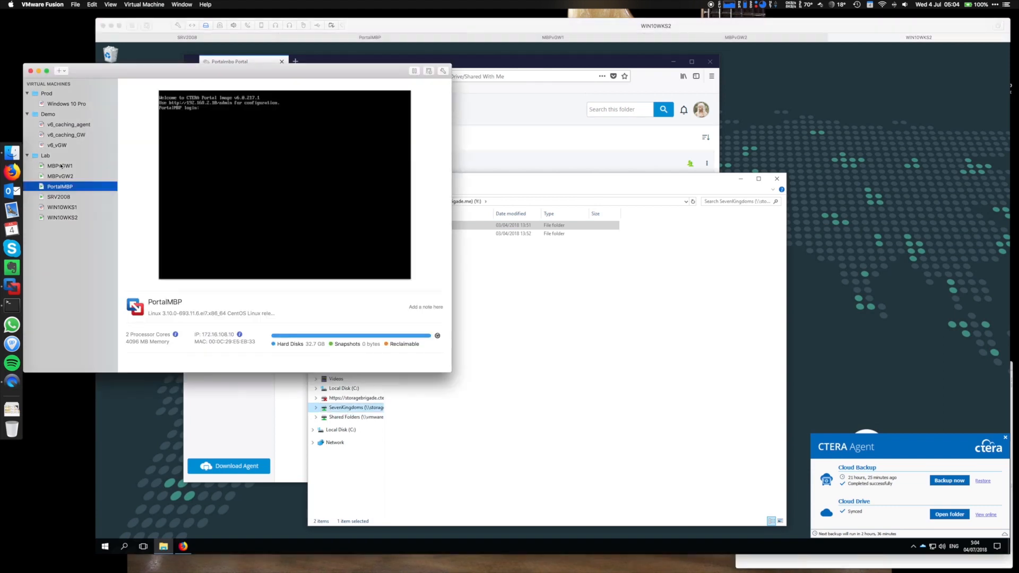
click(61, 165)
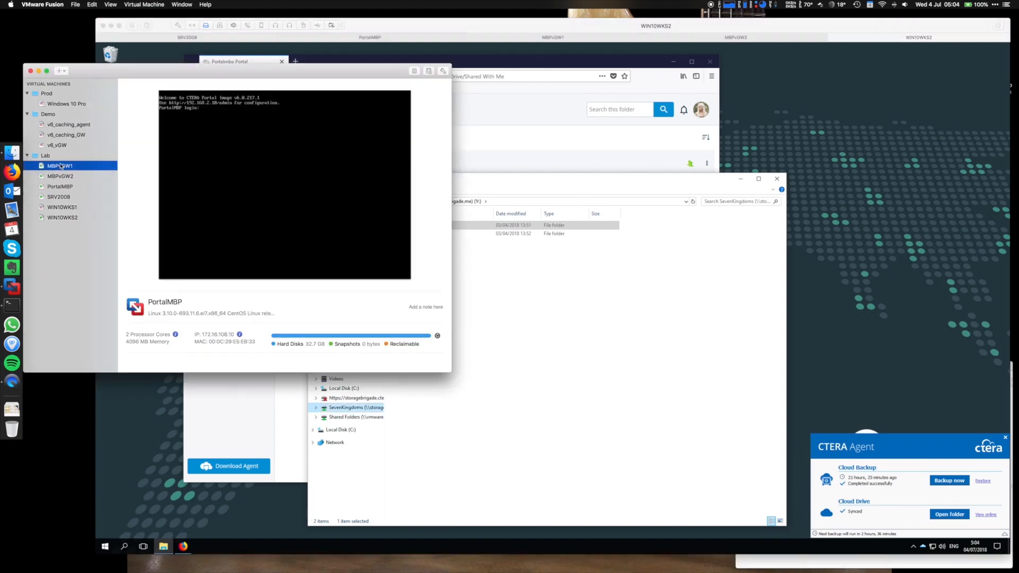
click(144, 5)
click(145, 42)
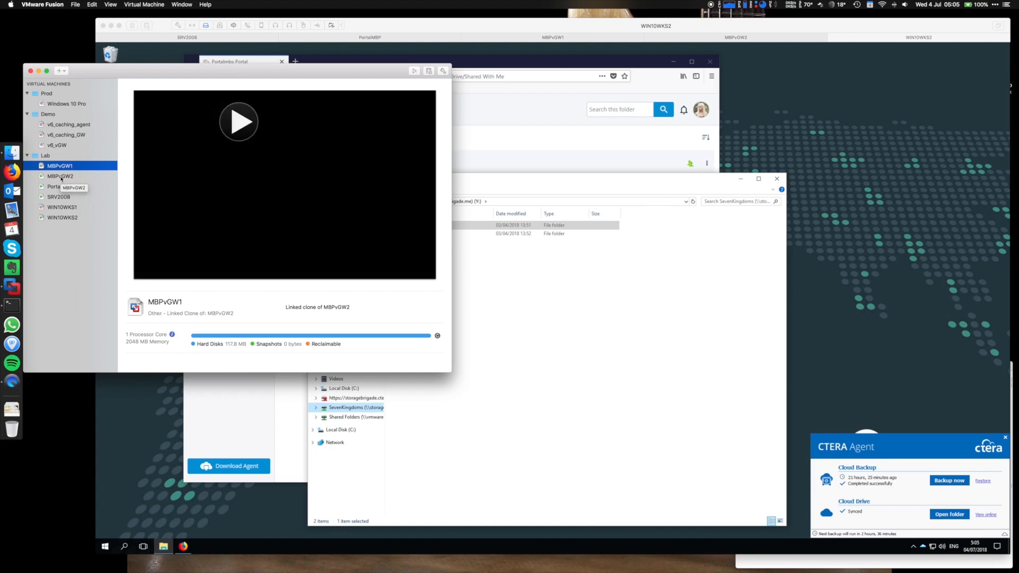
click(501, 183)
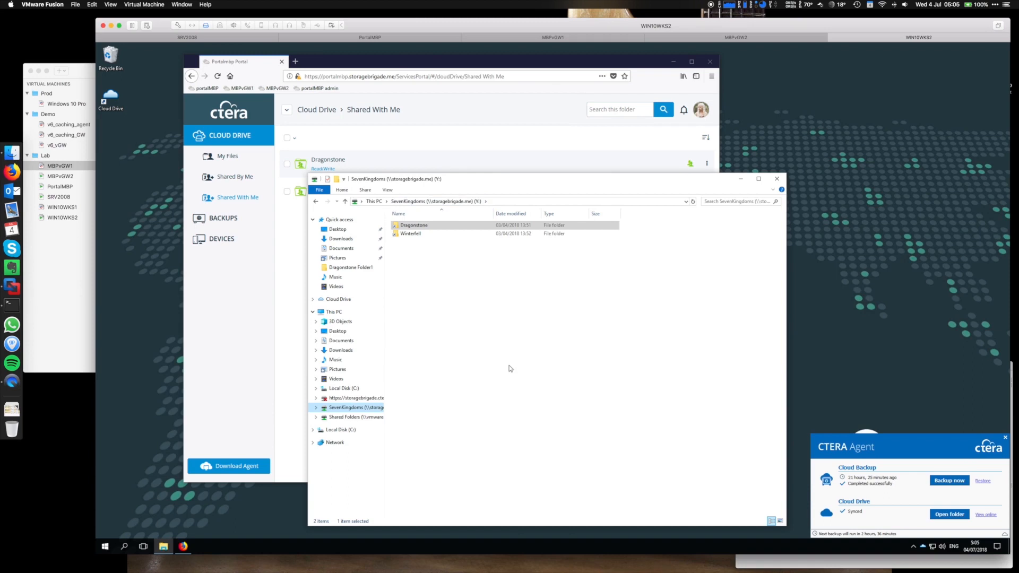
Go back into Dragonstone > Dragonstone Folder1 on the SevenKingdoms share.
click(413, 225)
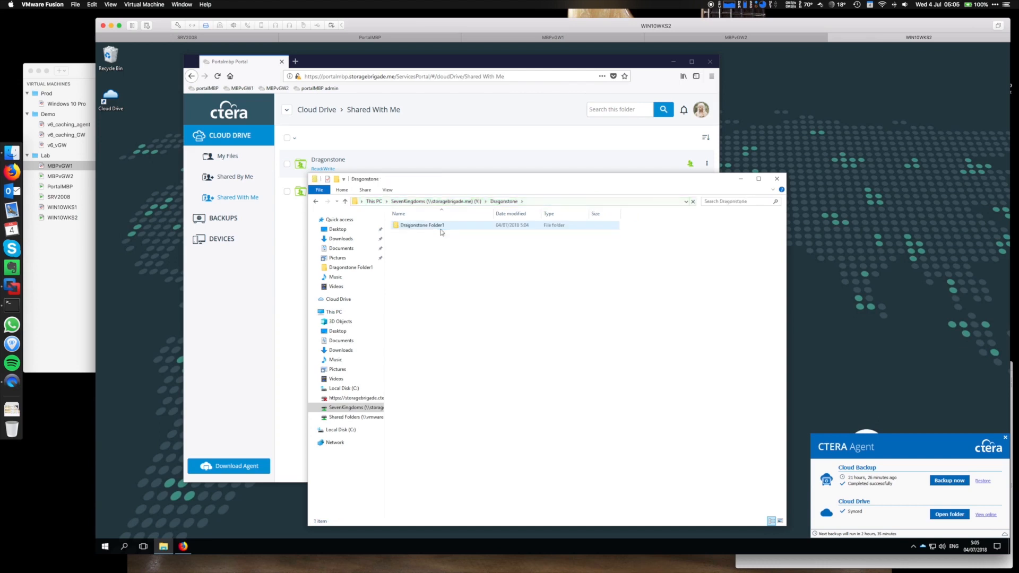
double_click(410, 227)
Add the line 'Write after vGW1 is down' to Dragonstone TextFile1, save, and close Notepad.
click(430, 228)
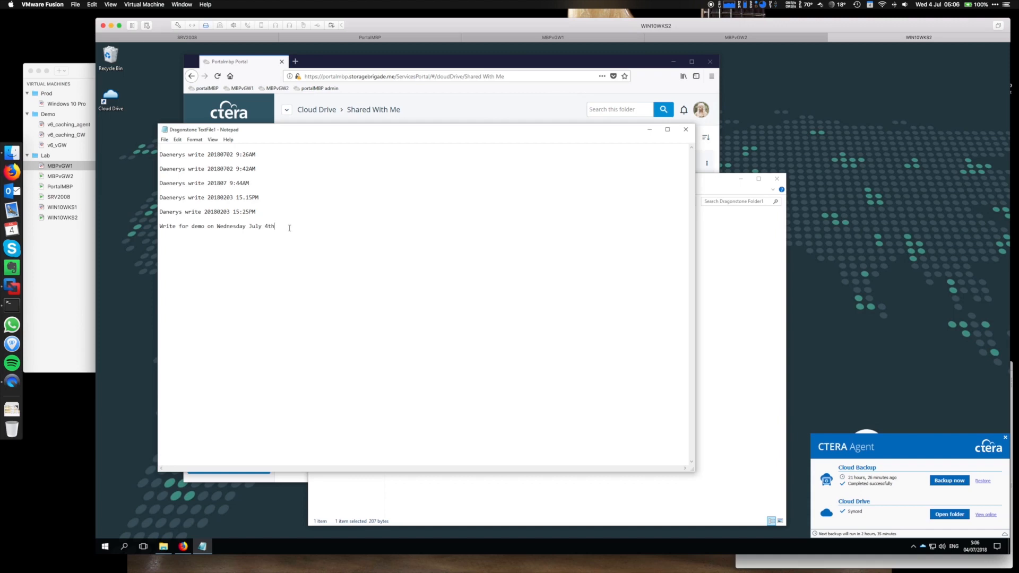
text(Write after vGW1 is down)
click(164, 140)
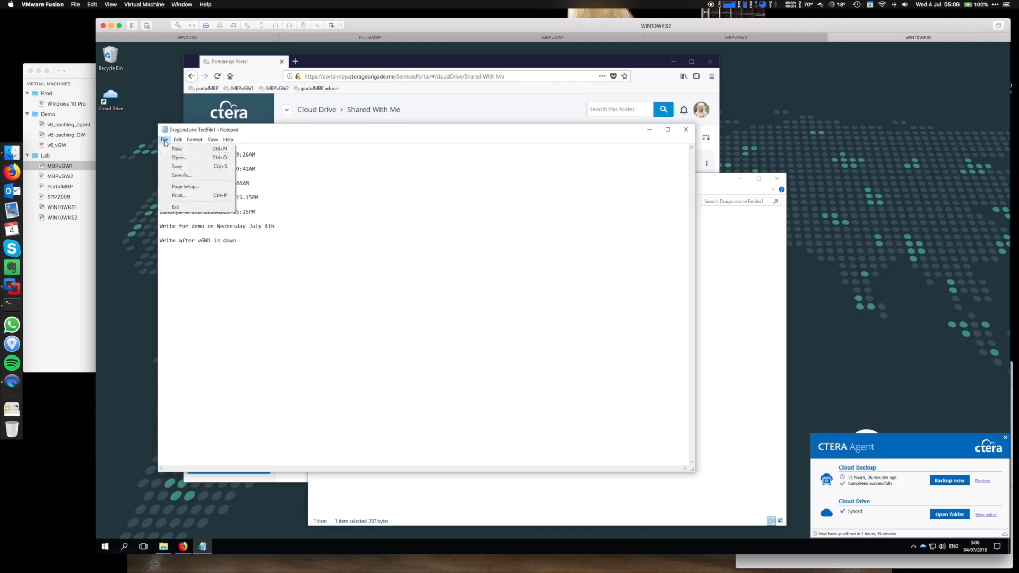
click(181, 167)
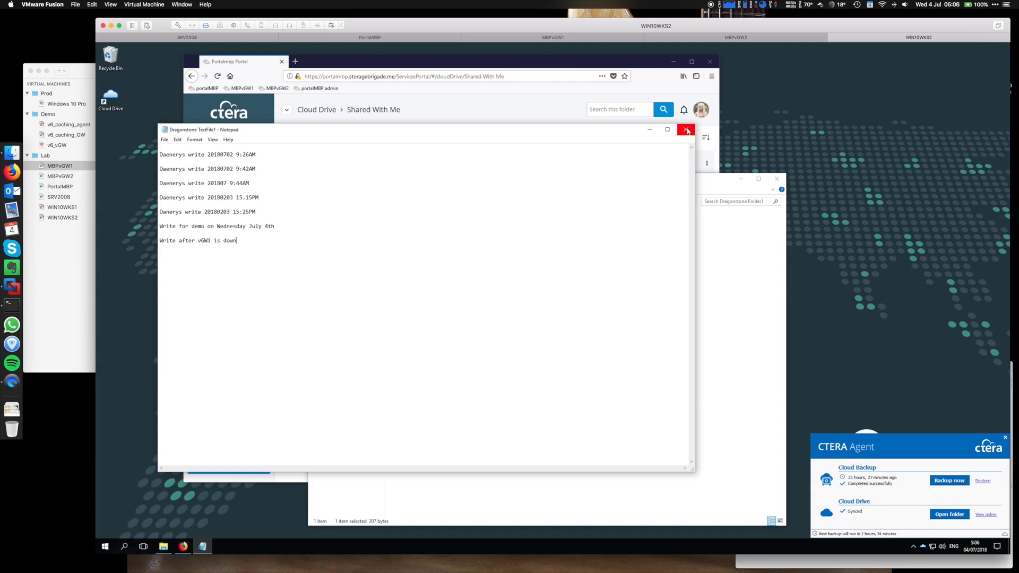
click(687, 130)
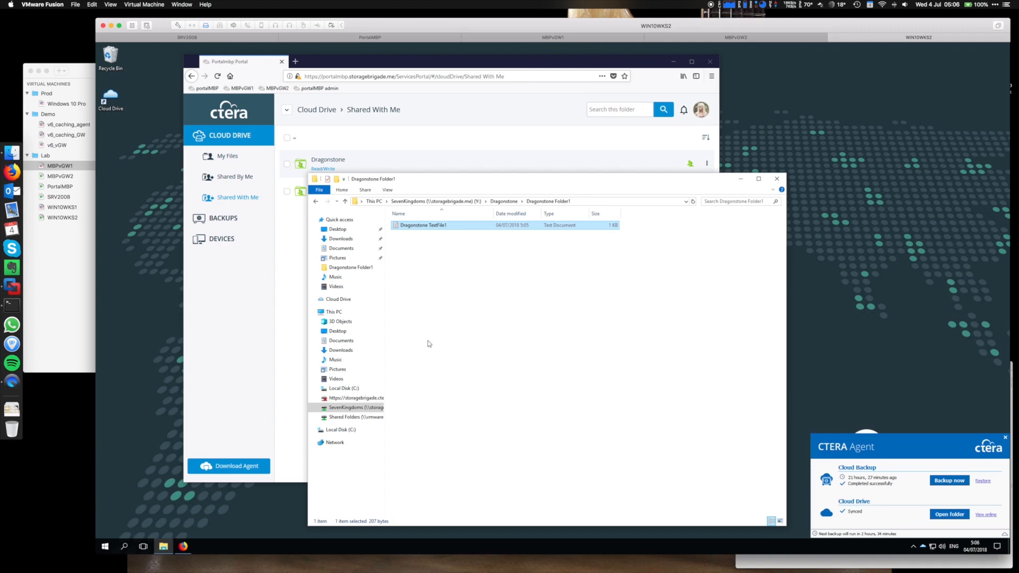
Show This PC in Explorer, then shut down the MBPvGW2 gateway VM and return to WIN10WKS2.
click(333, 312)
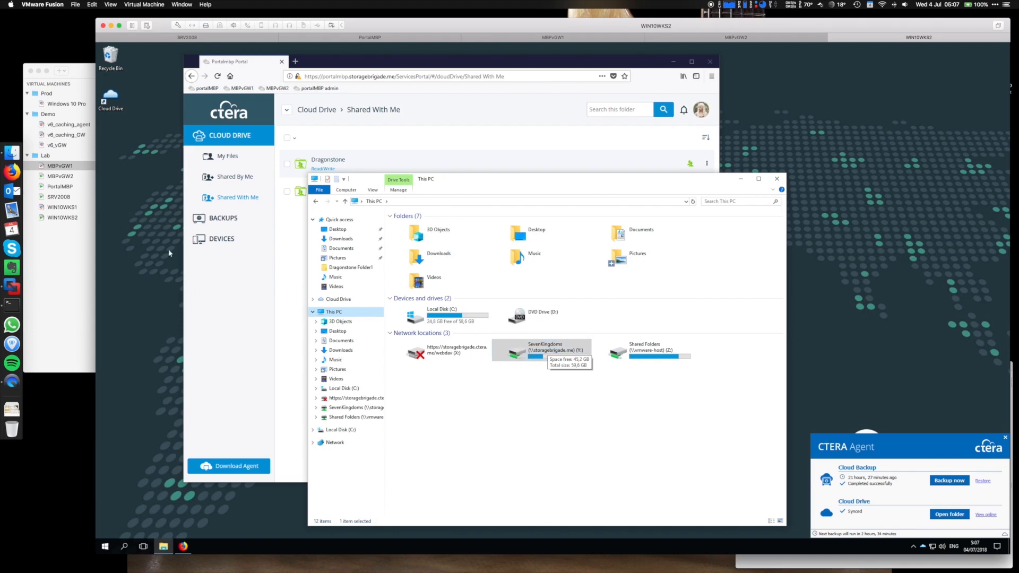
click(55, 178)
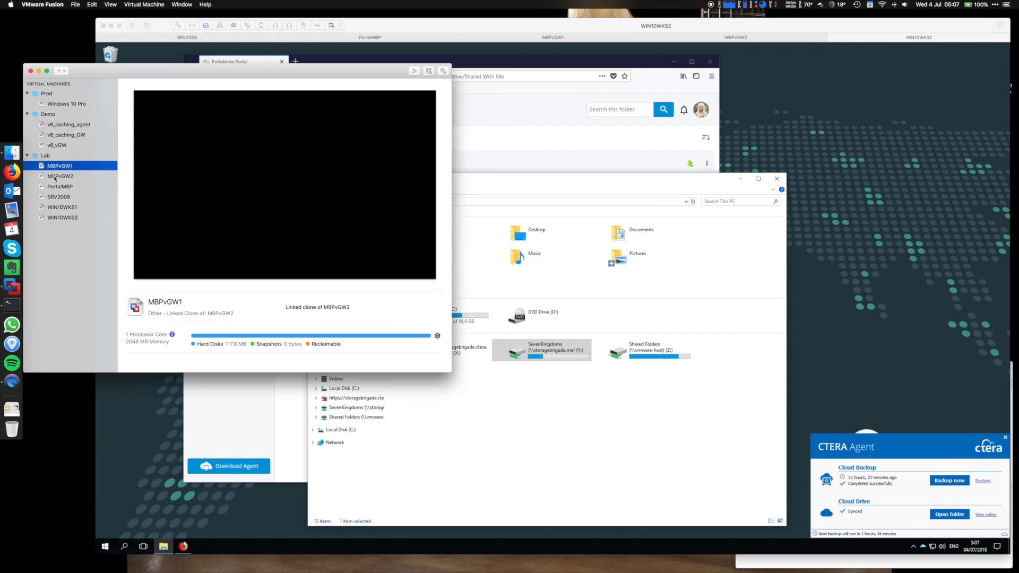
click(55, 176)
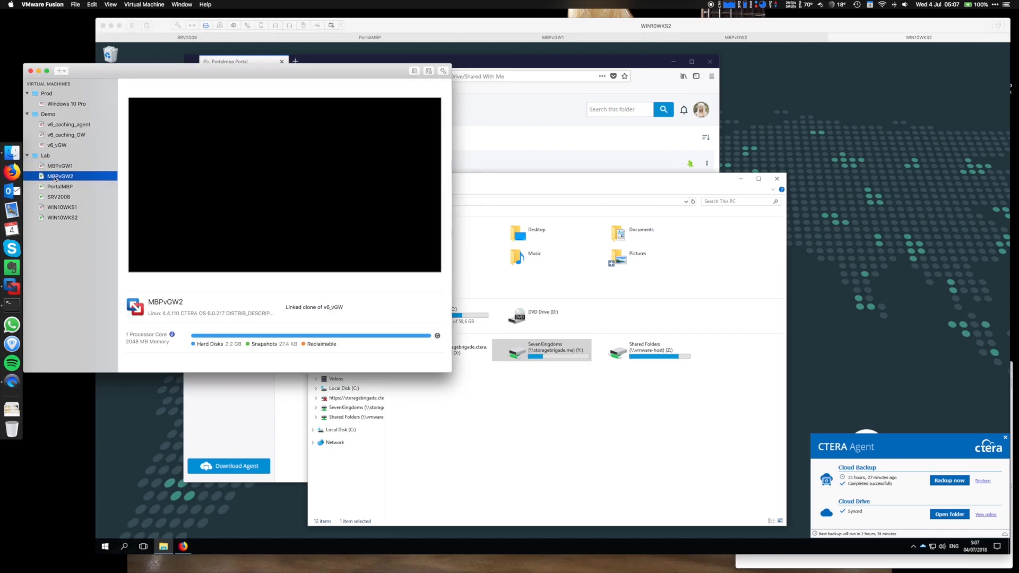
click(144, 5)
click(141, 41)
click(507, 178)
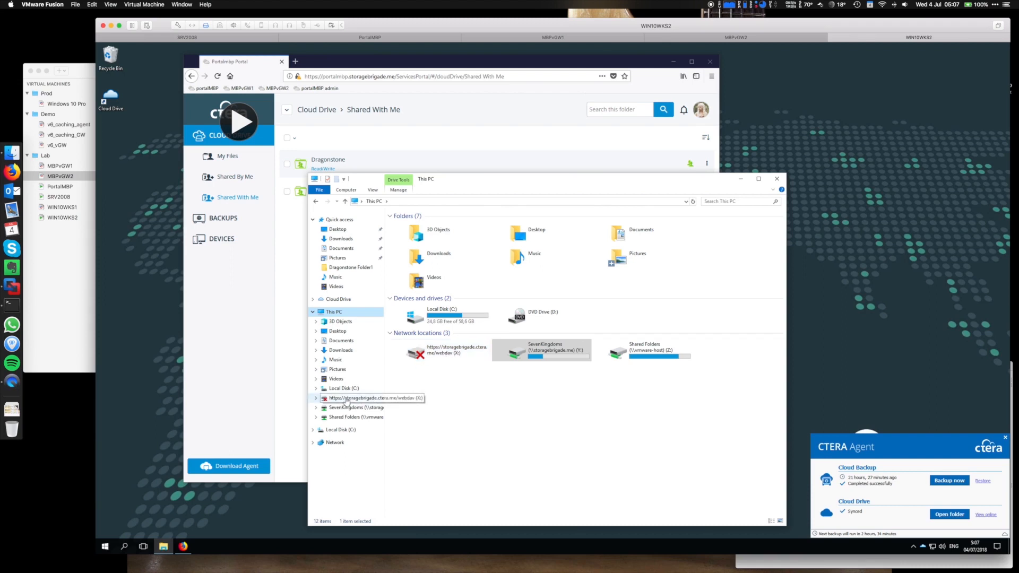
Connect the webdav drive (X:) with sign-in credentials and open its My Files folder.
double_click(433, 351)
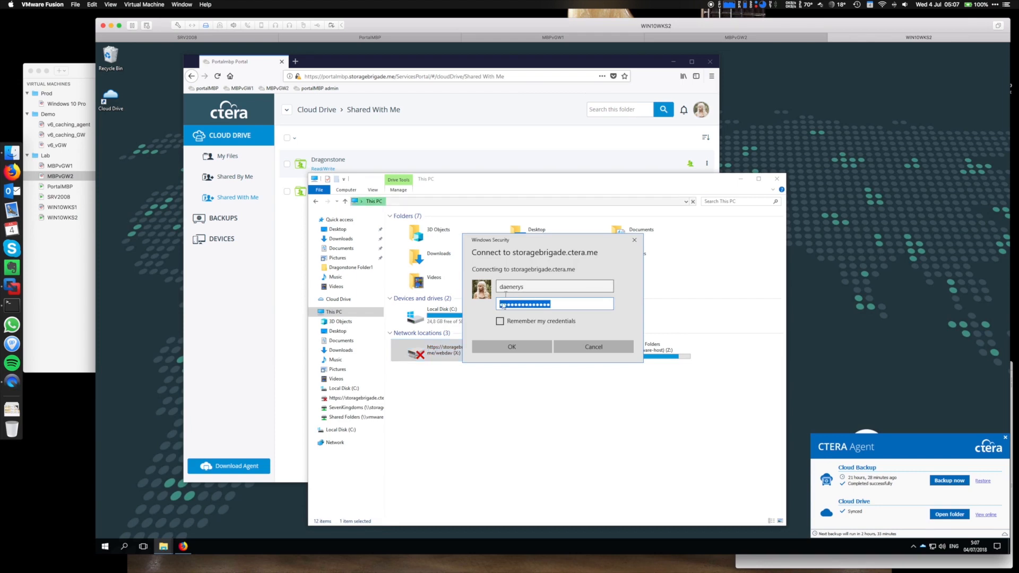
click(512, 347)
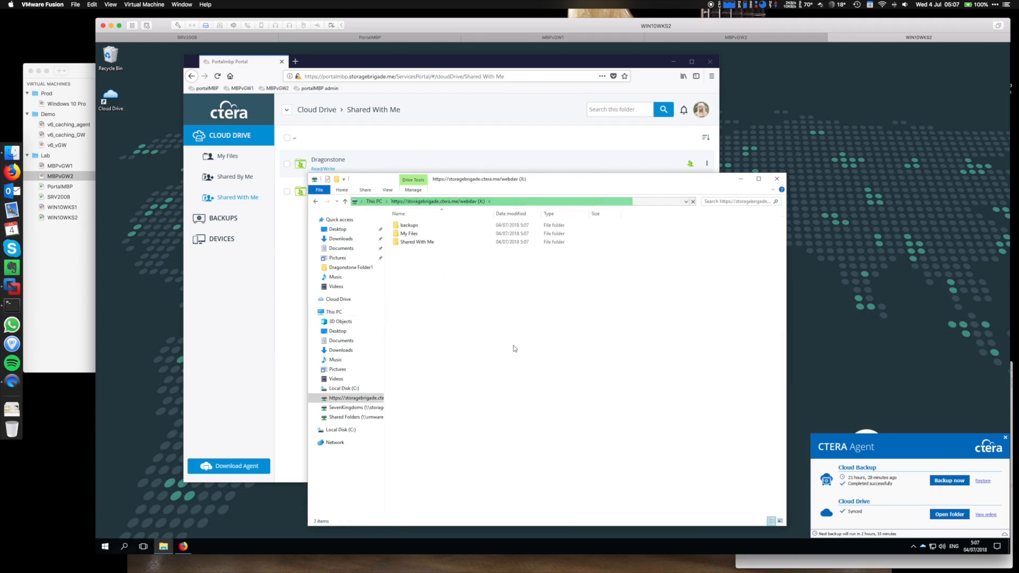
double_click(408, 235)
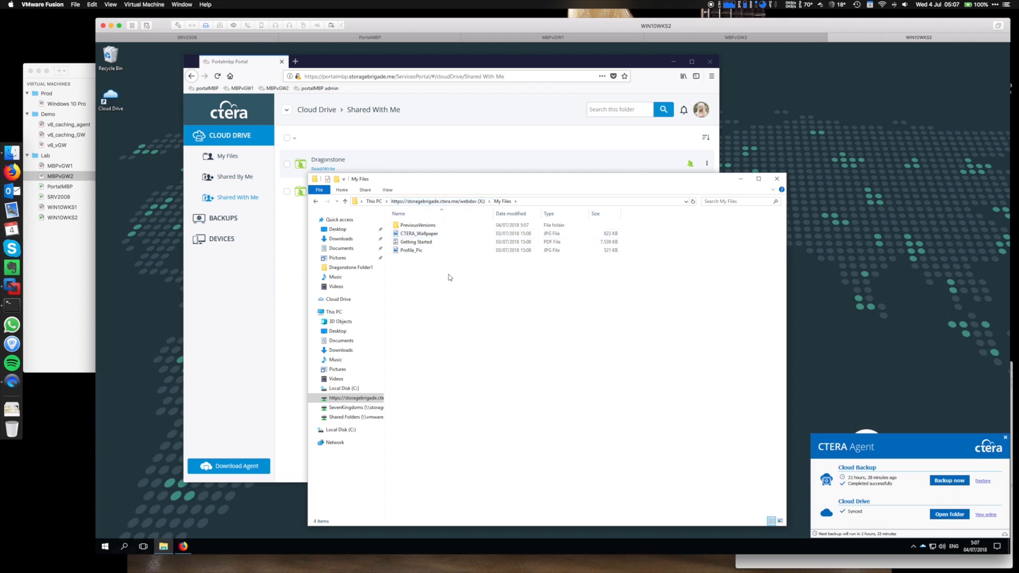
Return from My Files to the X: drive root showing backups, My Files and Shared With Me.
click(316, 202)
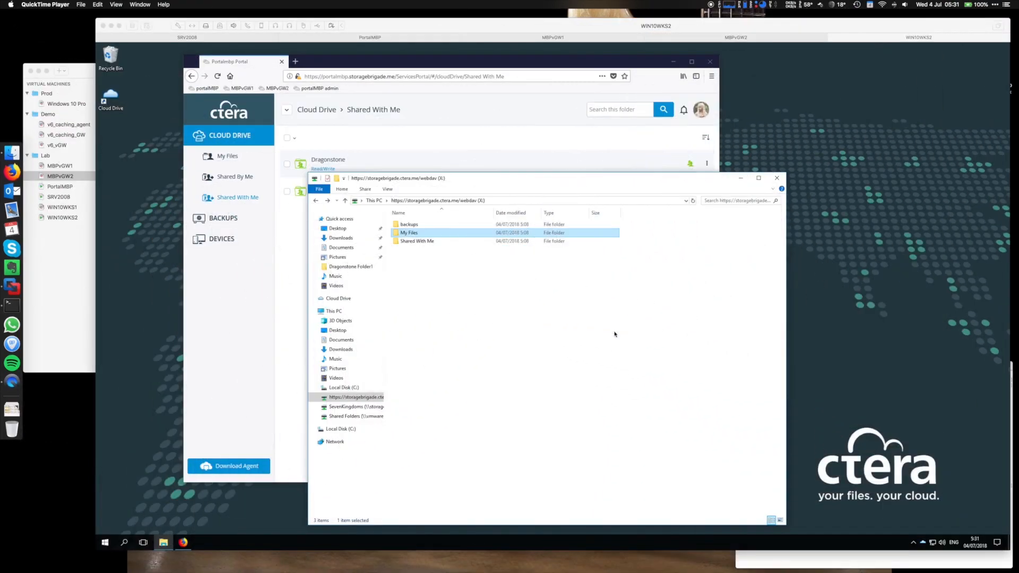
Minimize the Explorer window and the Firefox CTERA portal window to reveal the desktop.
click(757, 172)
click(741, 178)
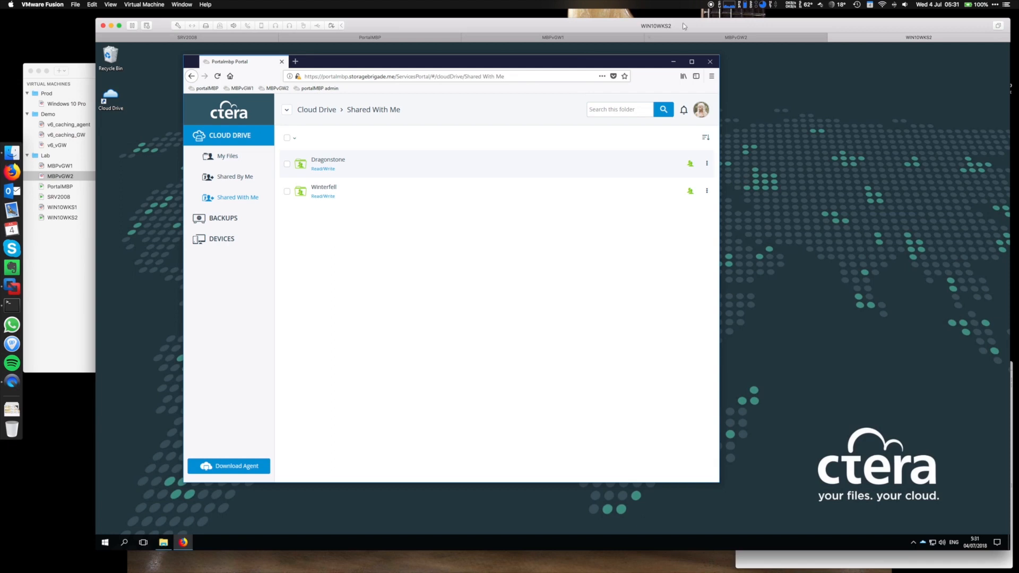
click(675, 63)
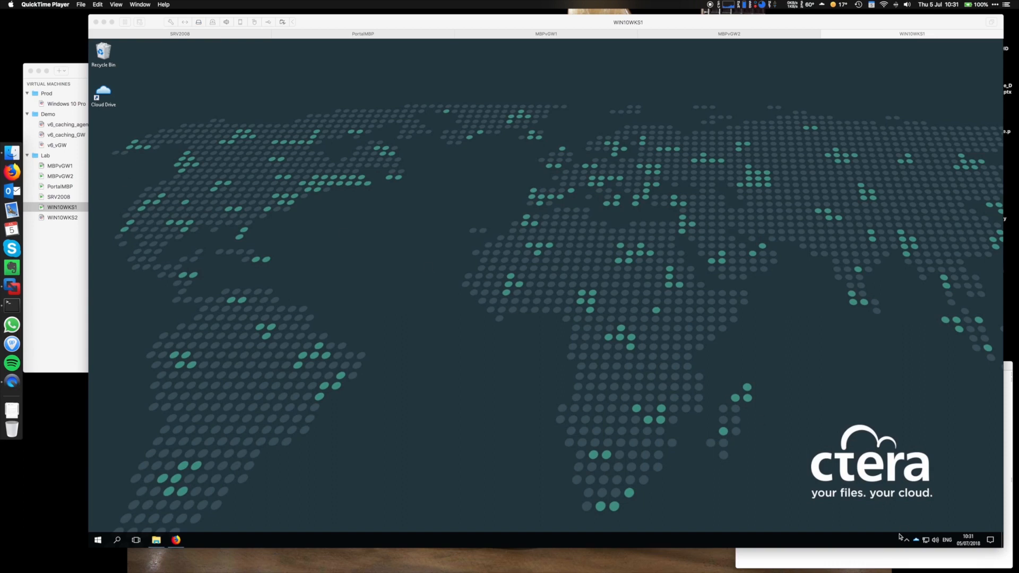
Review the CTERA status output in Terminal, then return to the SRV2008 VM.
click(883, 555)
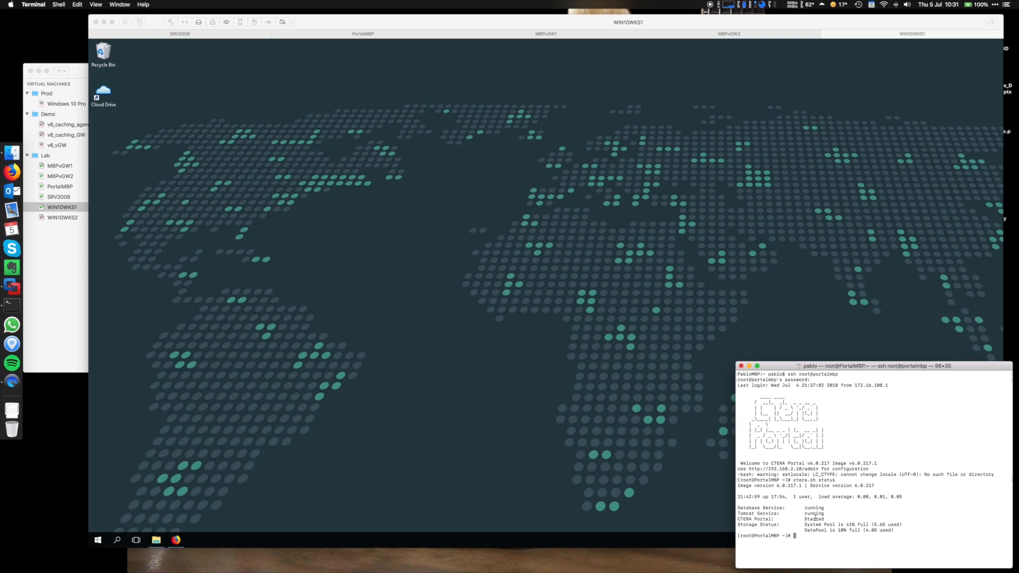
click(169, 37)
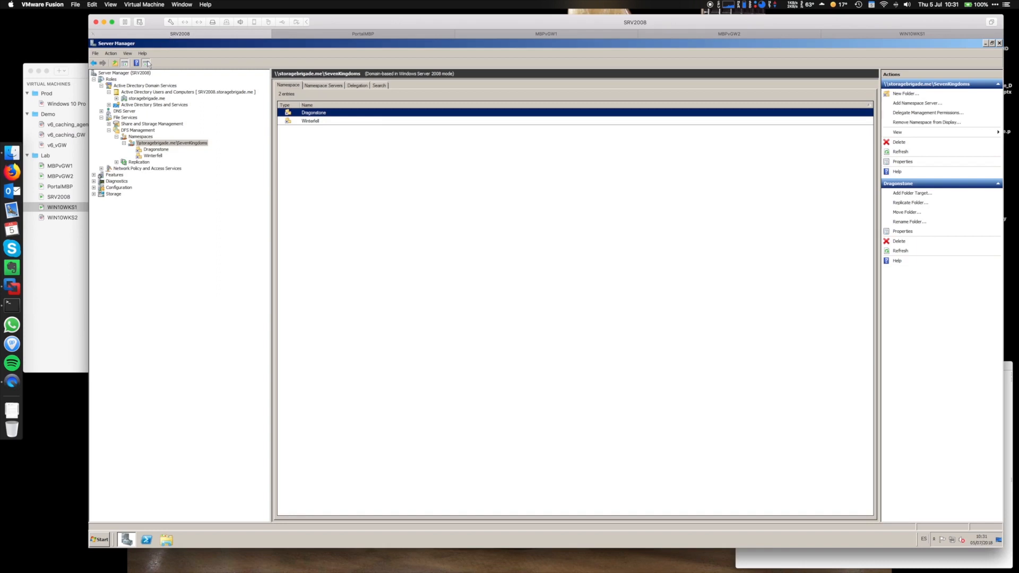
Review the GOT group's three members in storagebrigade.me and close its properties unchanged.
click(147, 99)
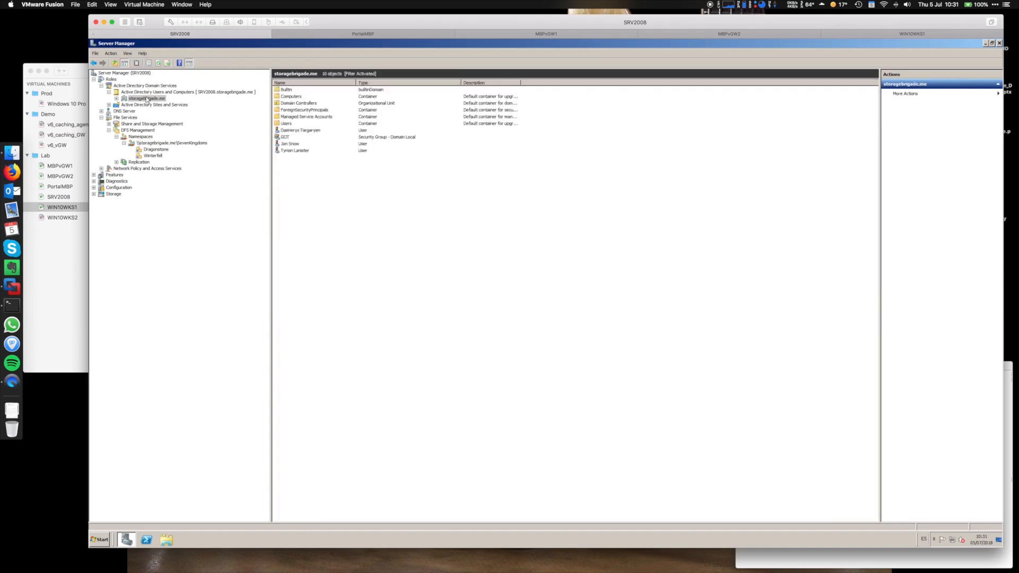
click(285, 137)
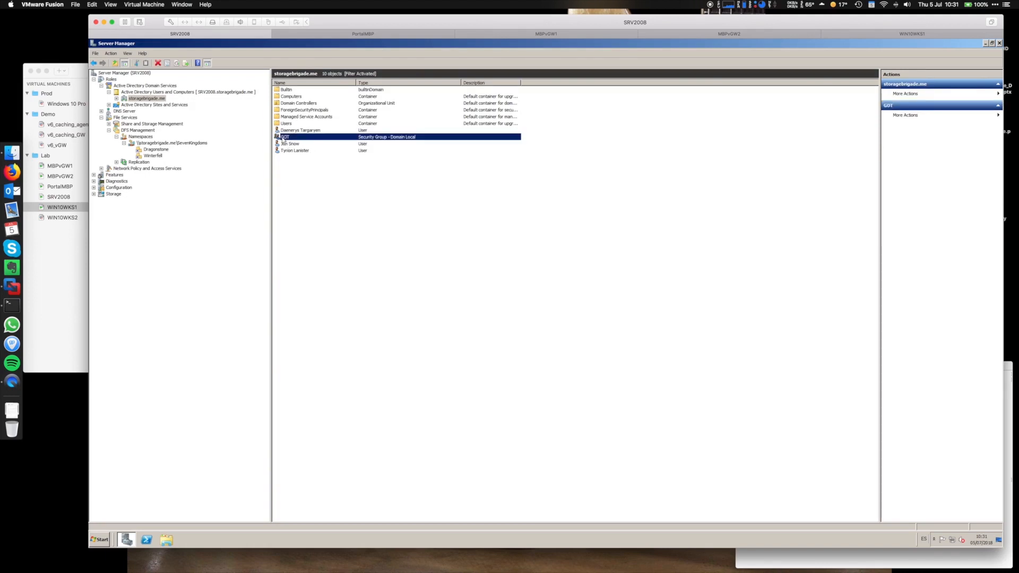
double_click(284, 137)
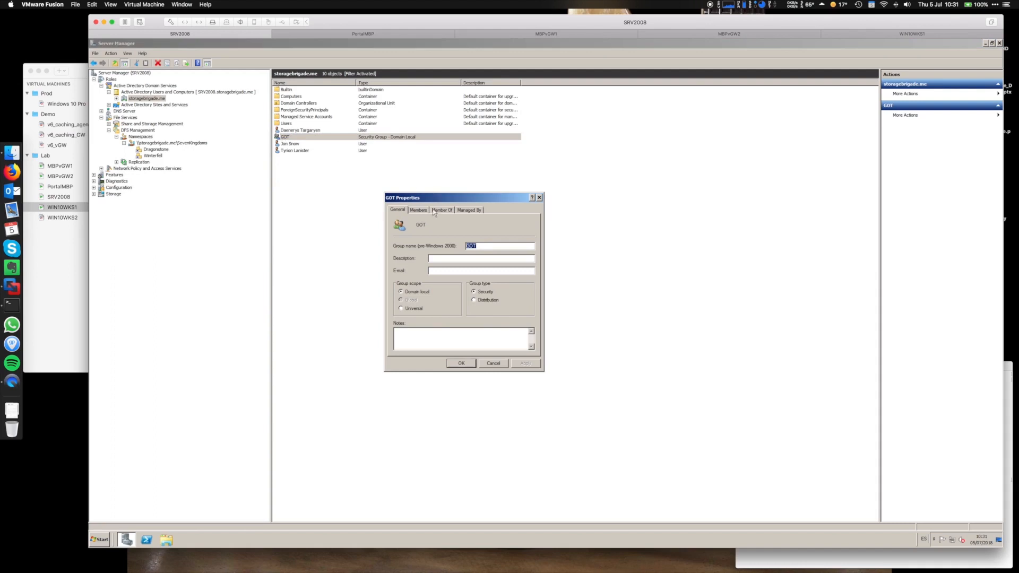
click(417, 209)
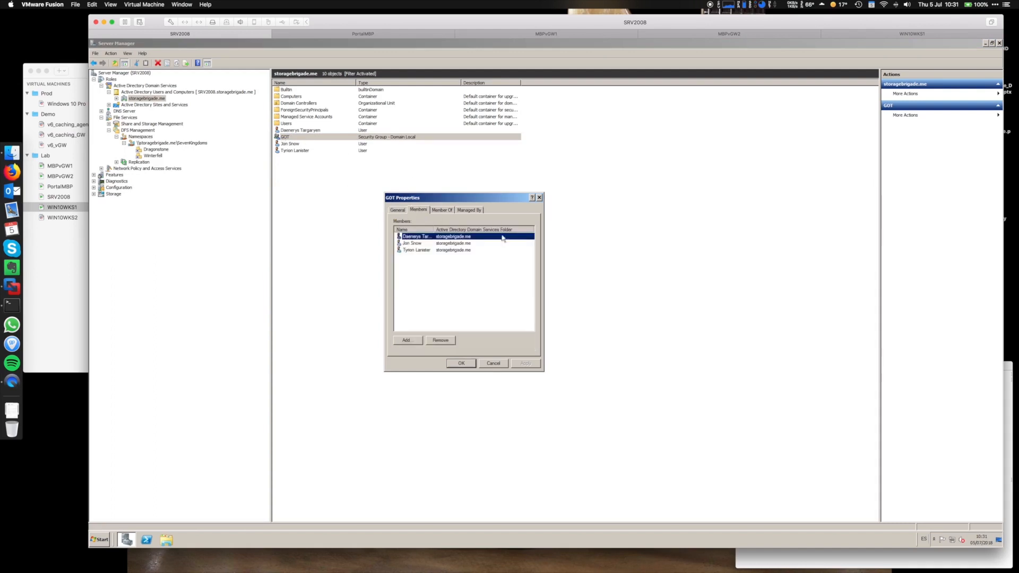
drag(434, 229, 457, 229)
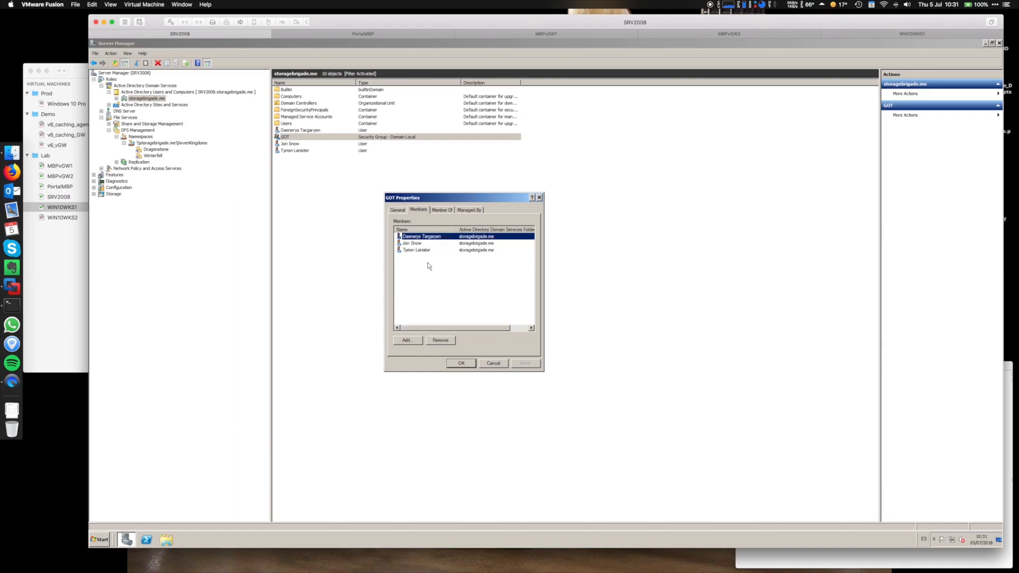
click(494, 365)
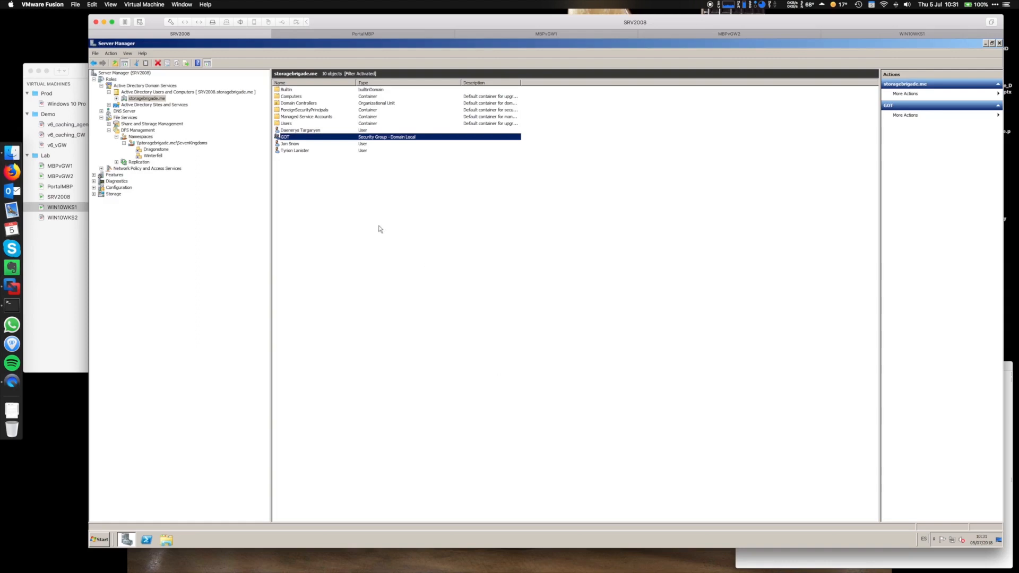
click(138, 130)
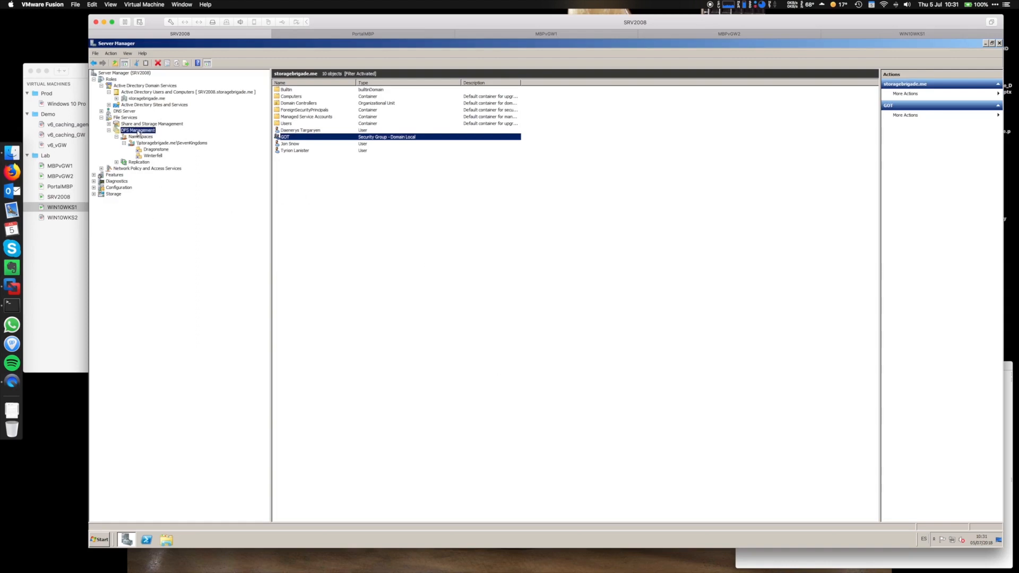
Check the SevenKingdoms Dragonstone and Winterfell targets on MBPvGW1 and MBPvGW2, then switch to WIN10WKS1.
click(146, 138)
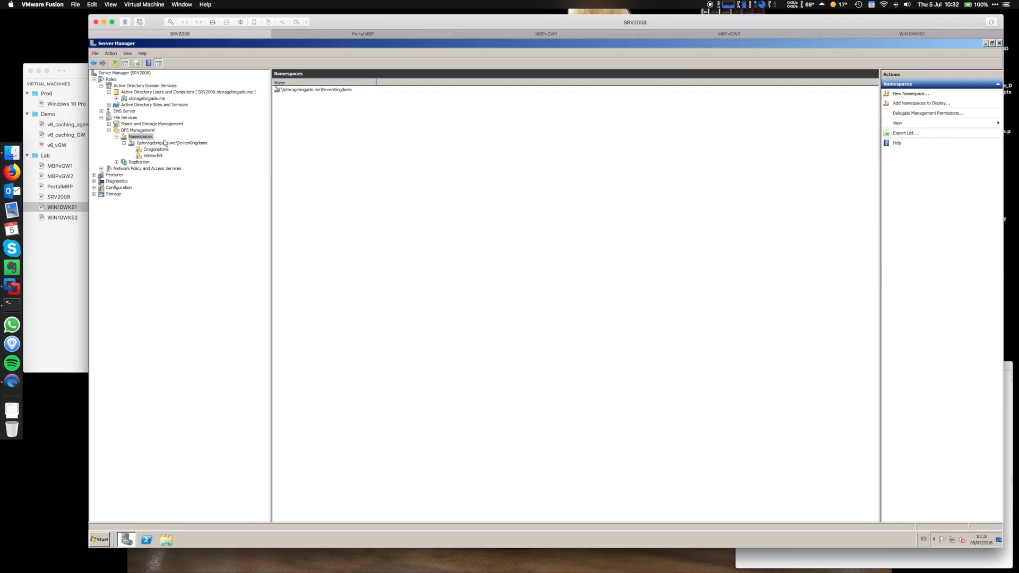
click(160, 144)
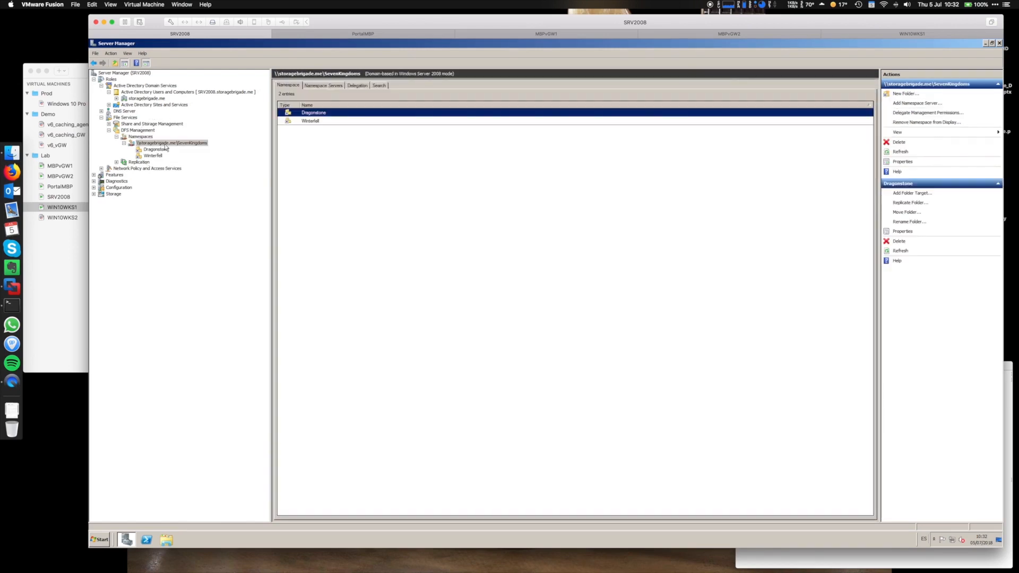
double_click(316, 113)
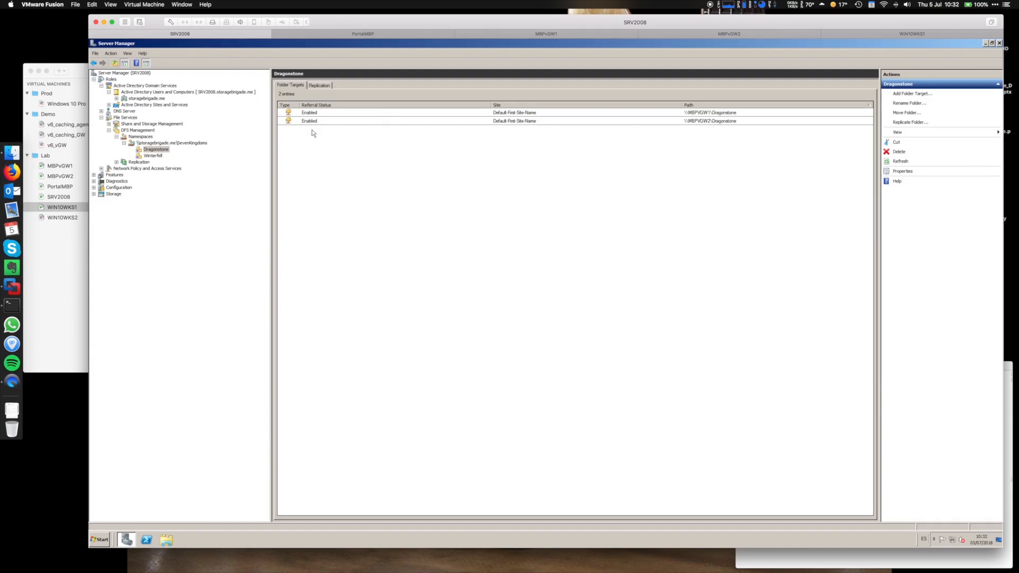
click(155, 155)
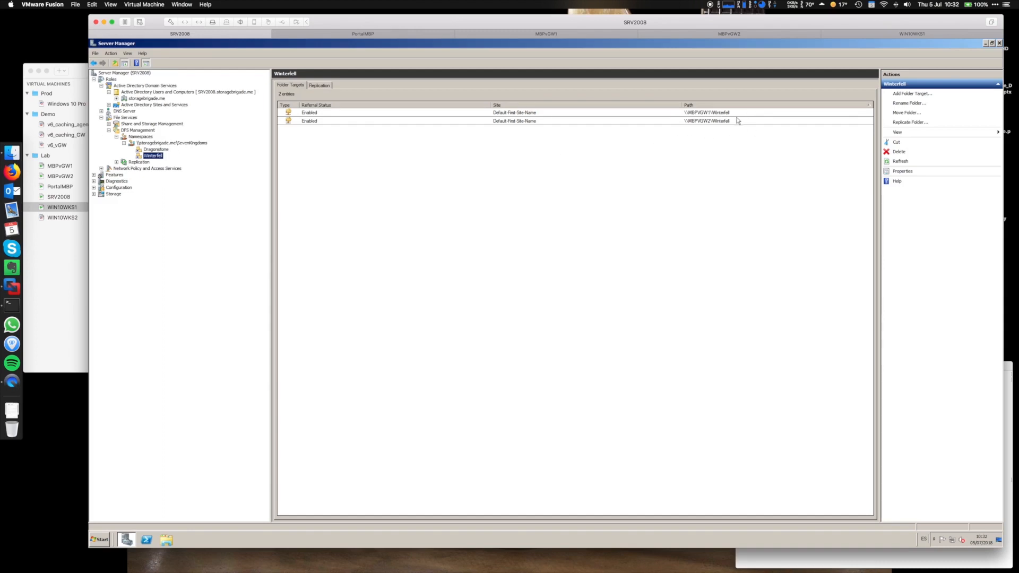
click(196, 145)
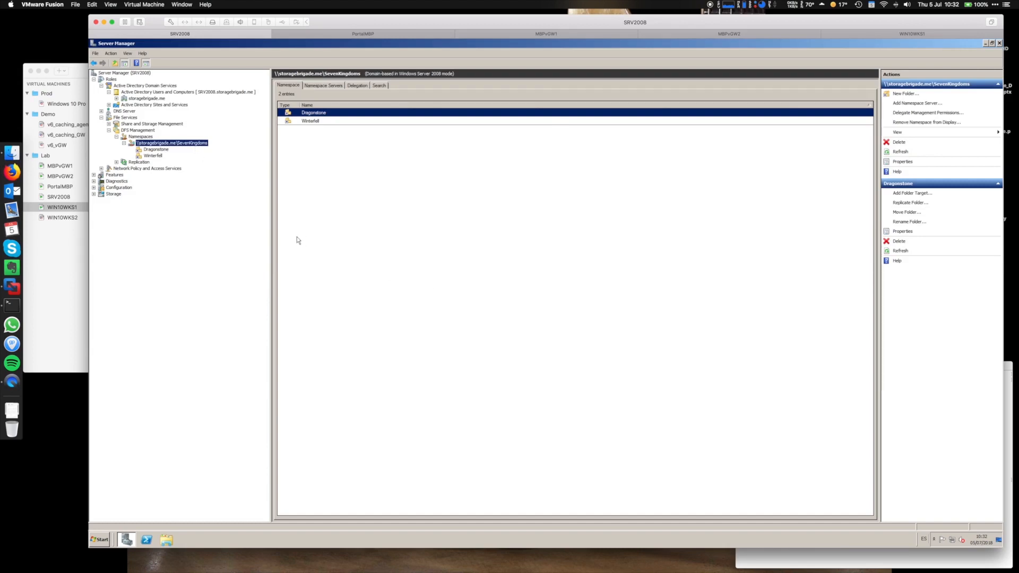
click(874, 36)
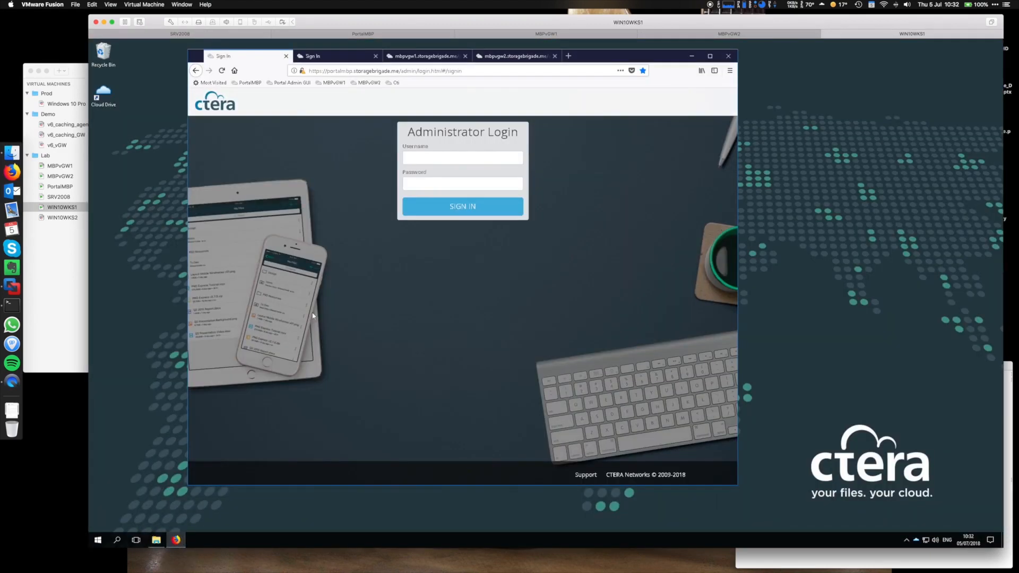
Sign in to the CTERA Portal using the saved administrator login.
click(441, 158)
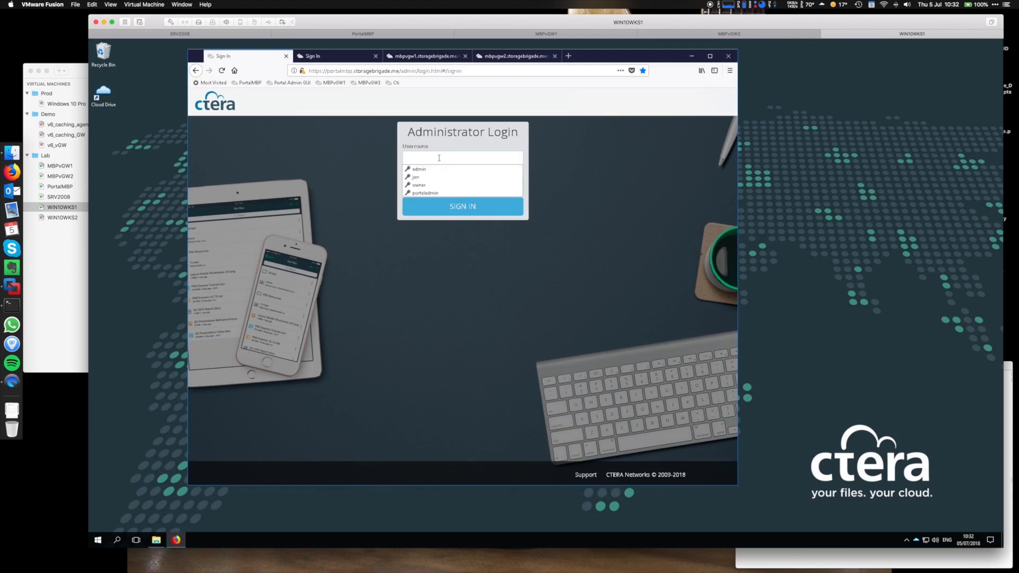
click(418, 168)
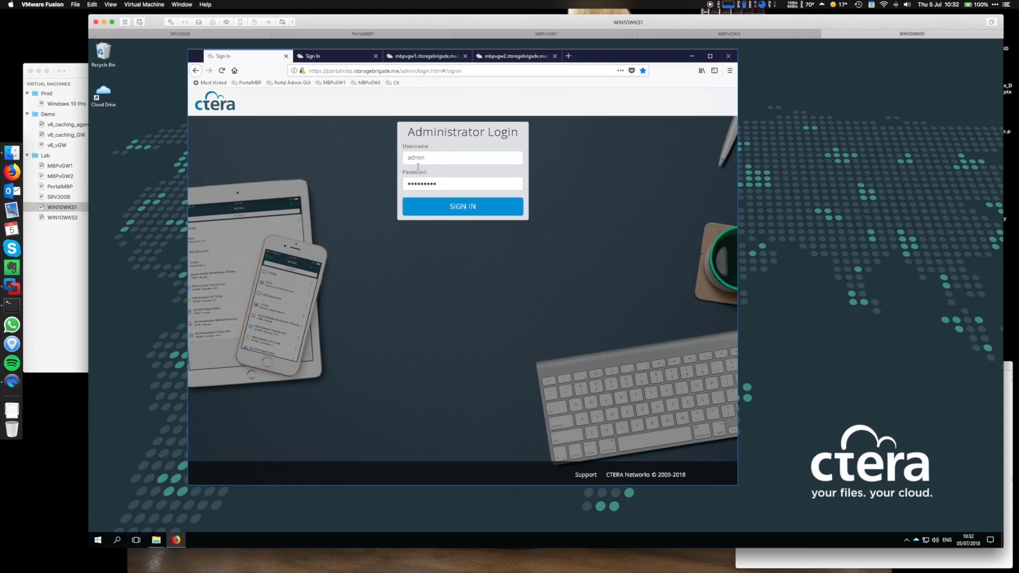
click(468, 209)
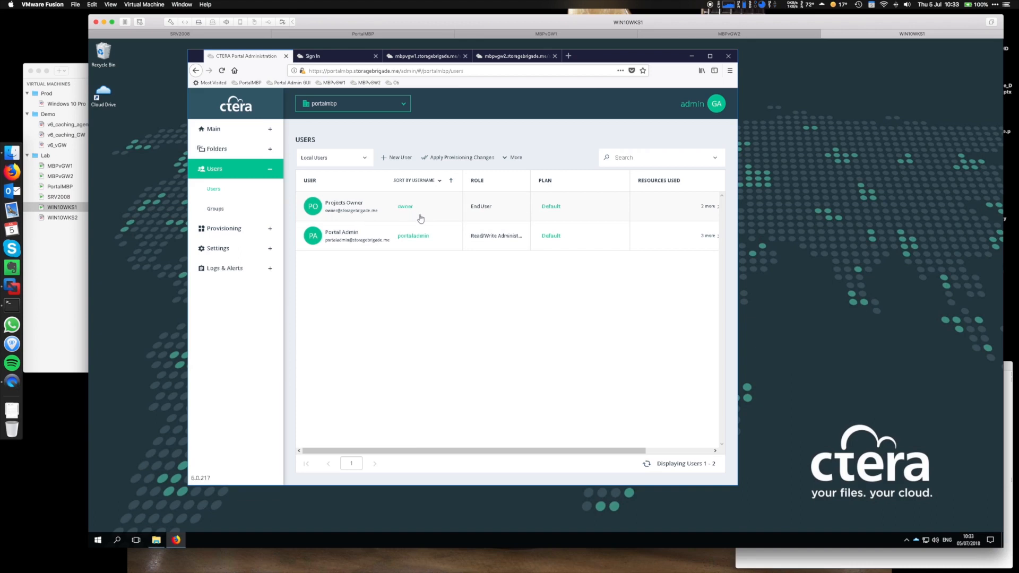
Switch the Users list to storagebrigade.me Users, then move to the MBPvGW1 gateway tab.
click(365, 160)
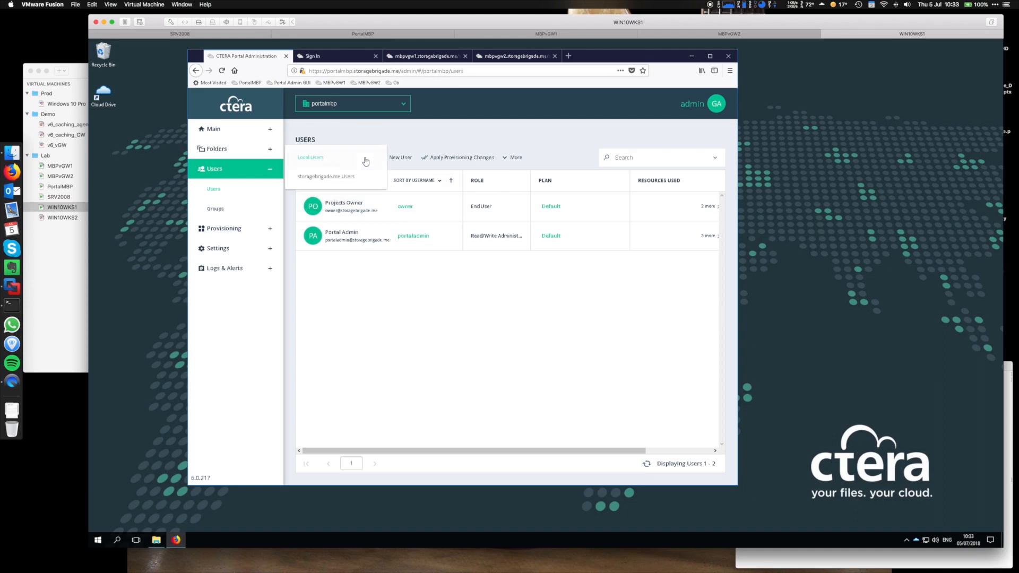
click(329, 177)
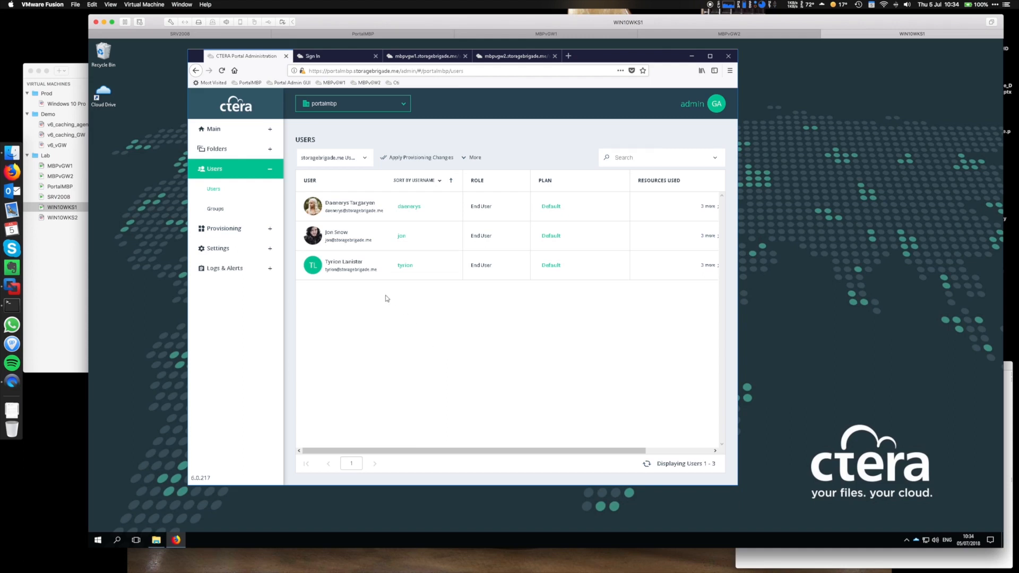
click(427, 56)
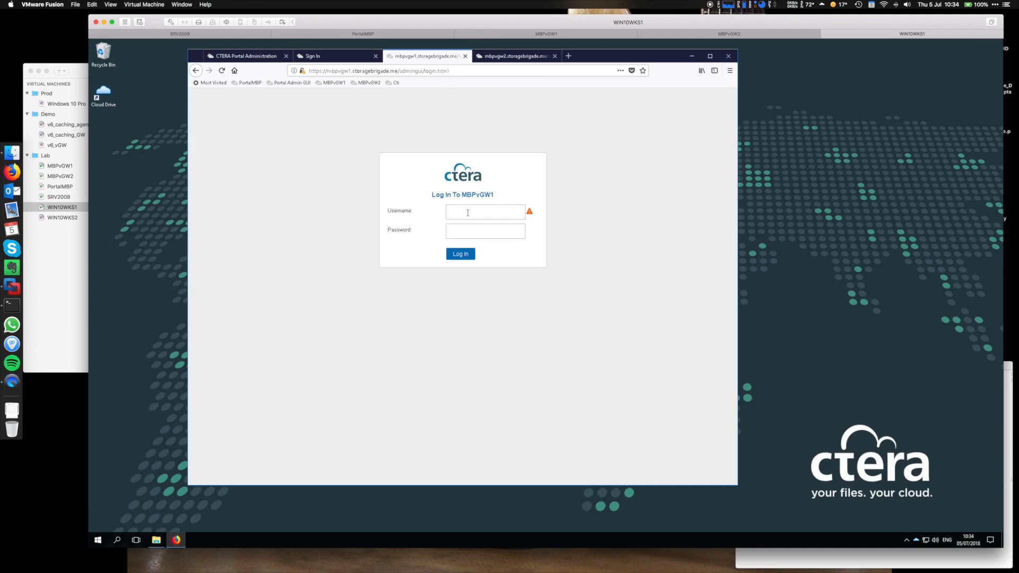
Log in with admin credentials to both the MBPvGW1 and MBPvGW2 gateways, returning to MBPvGW1.
text(admin•••••••••)
key(Return)
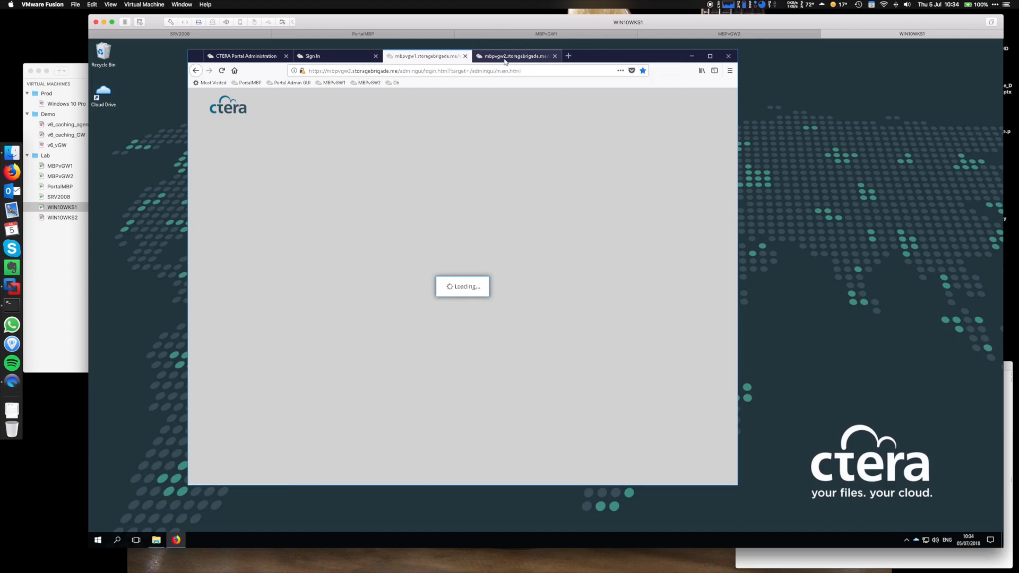
click(504, 57)
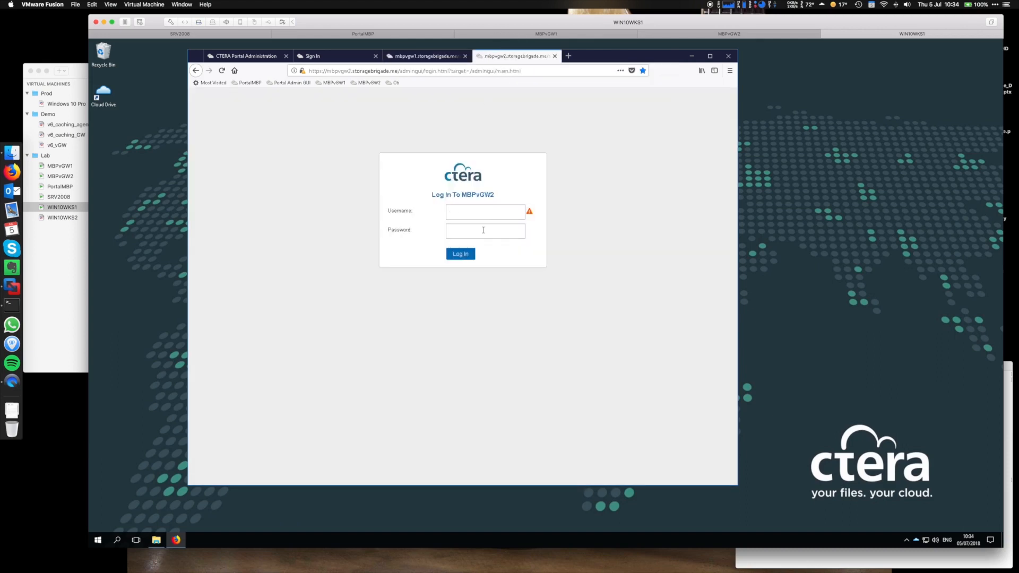
text(ADMI)
key(BackSpace)
key(BackSpace)
key(BackSpace)
key(BackSpace)
text(adm)
click(483, 230)
text(password1)
key(Return)
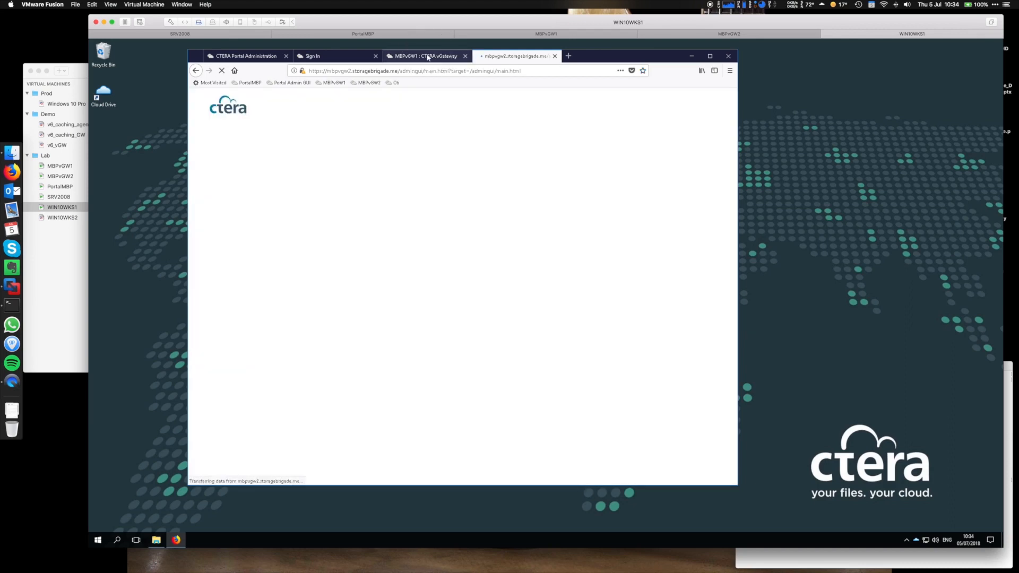
click(428, 57)
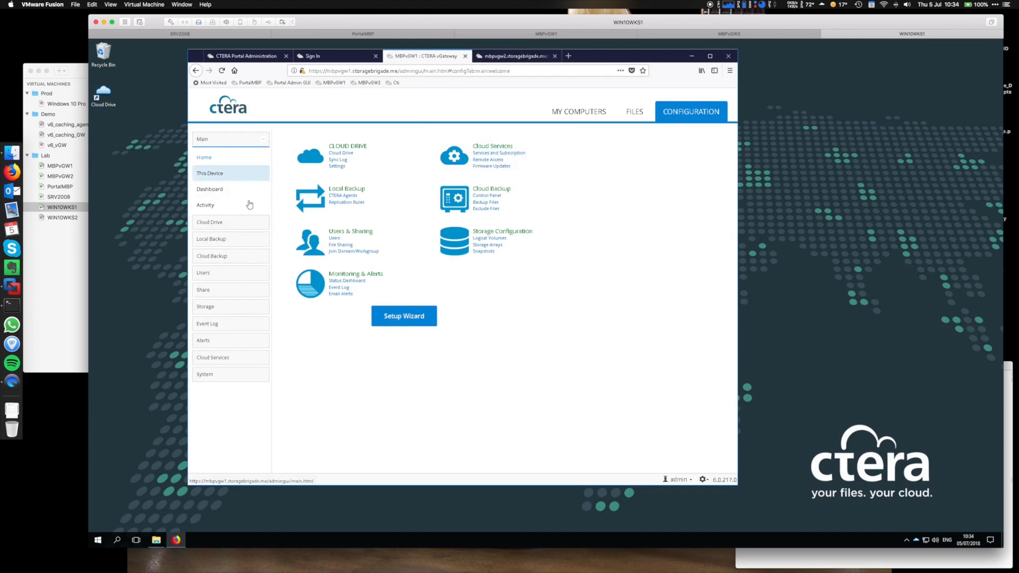
Check MBPvGW1's storage volumes, then list its network shares including Dragonstone and Winterfell.
click(207, 308)
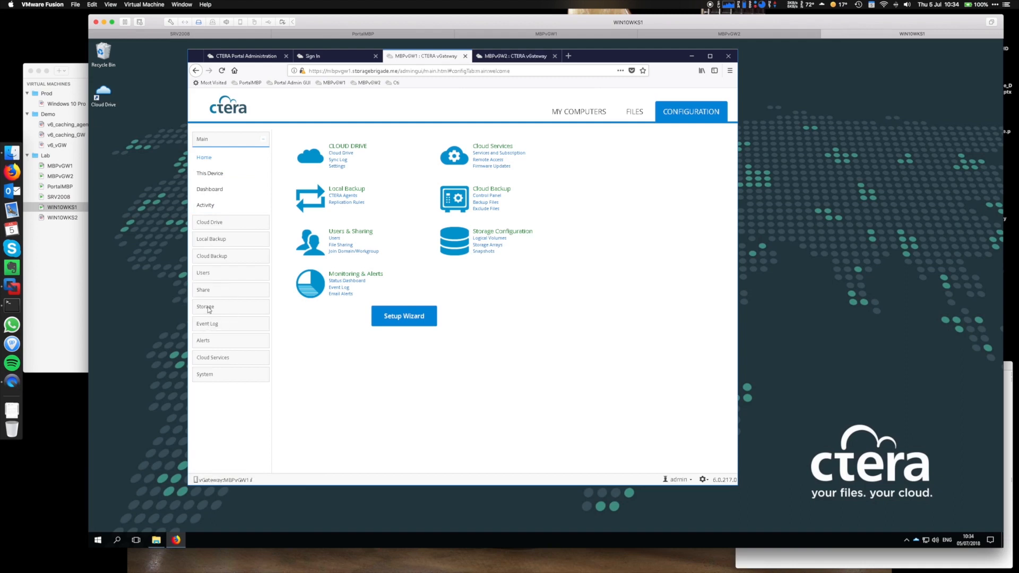
click(206, 275)
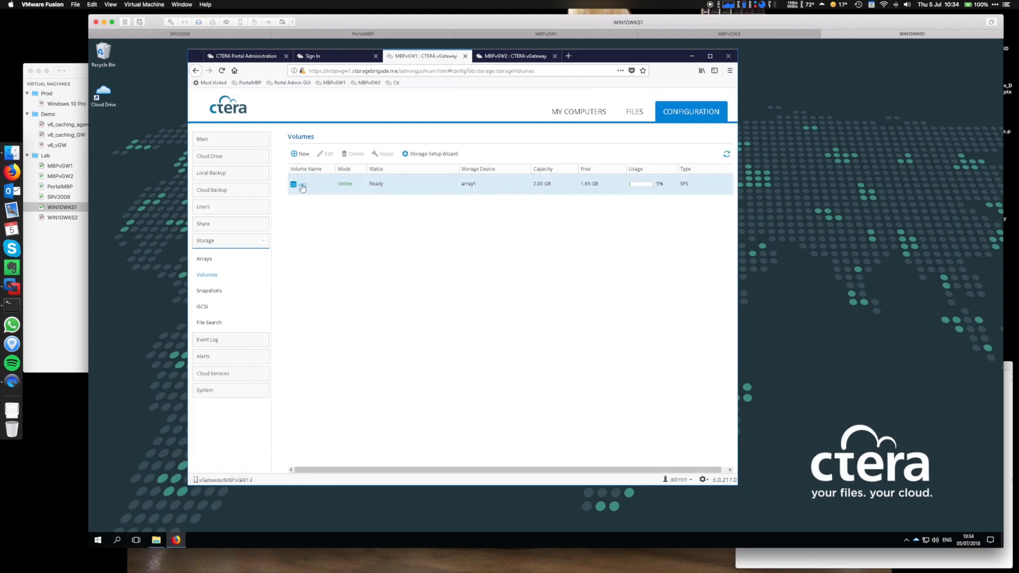
click(205, 225)
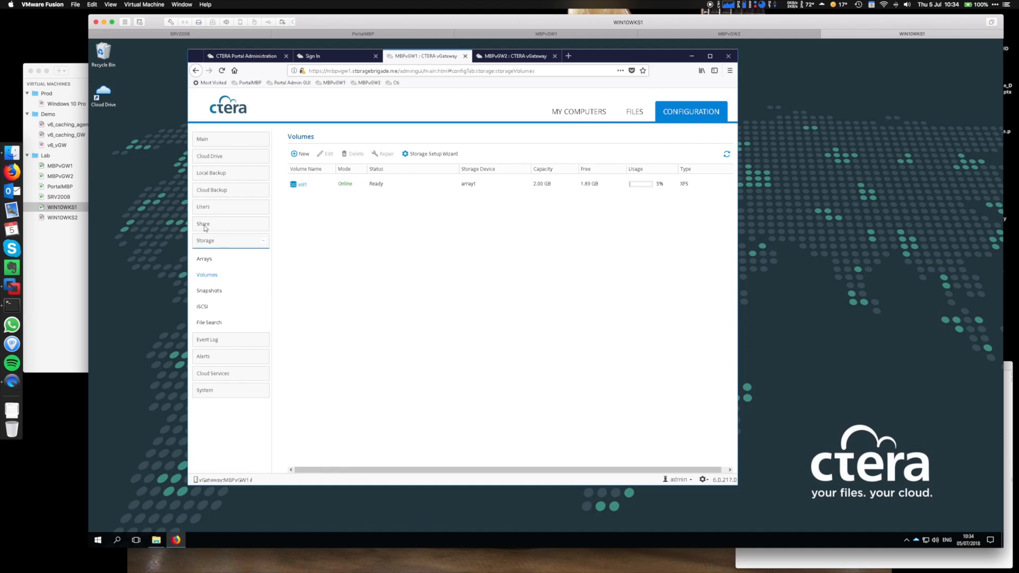
click(202, 242)
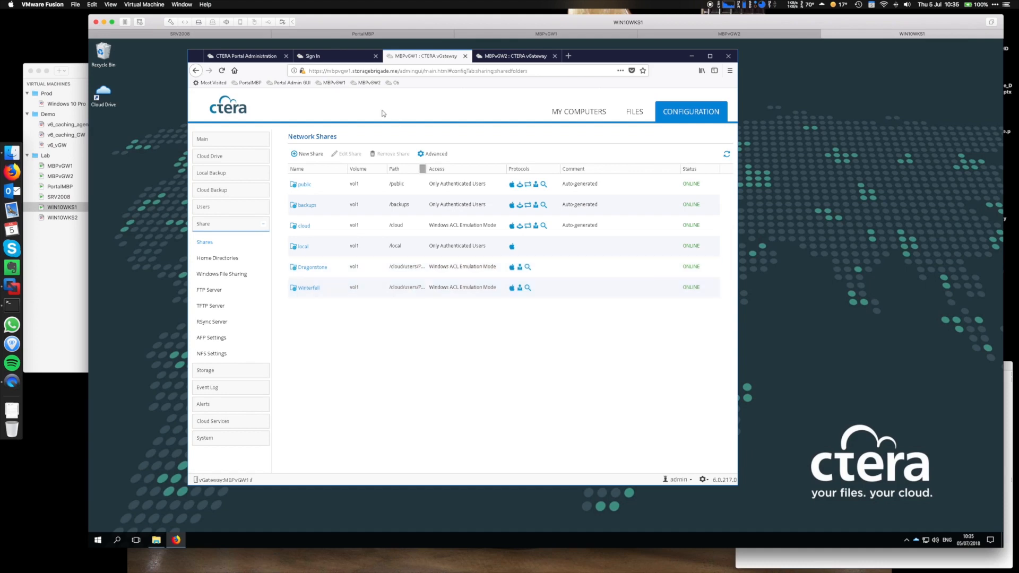
Move from the vGateway Network Shares list to the CTERA Portal Sign In tab.
click(332, 57)
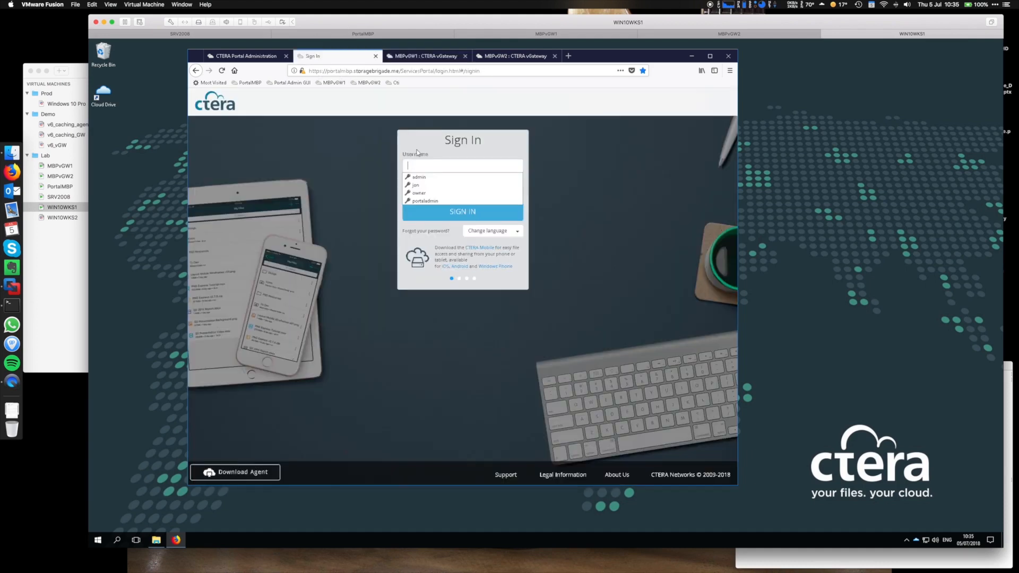
Sign in to the CTERA Portal using the saved username and autofilled password.
click(425, 193)
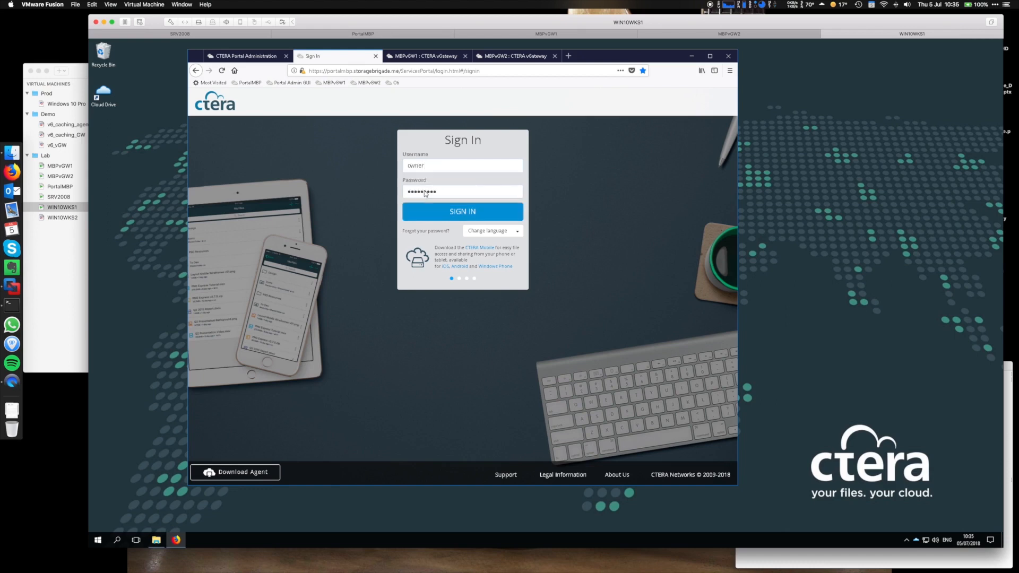
click(458, 213)
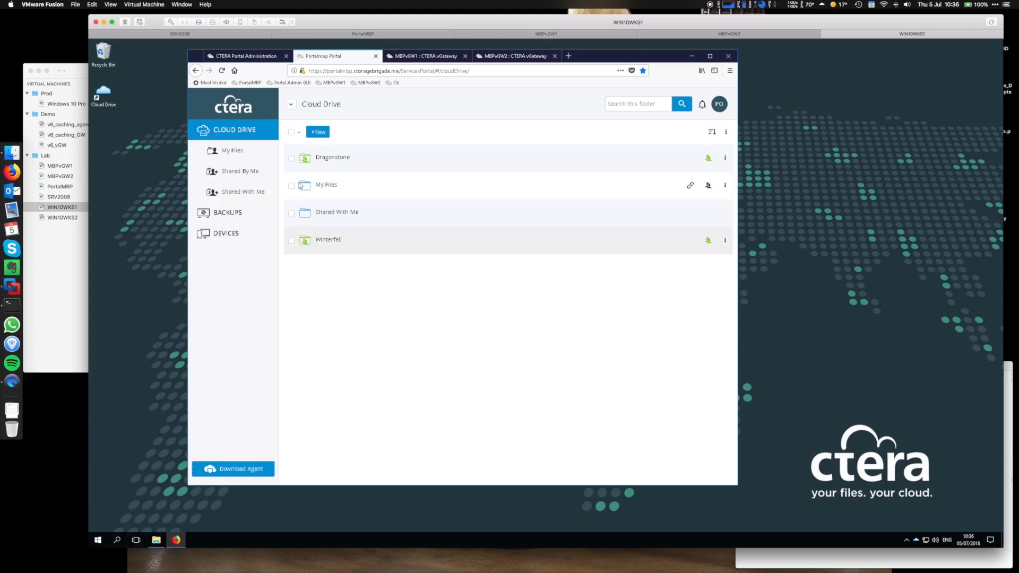
click(292, 159)
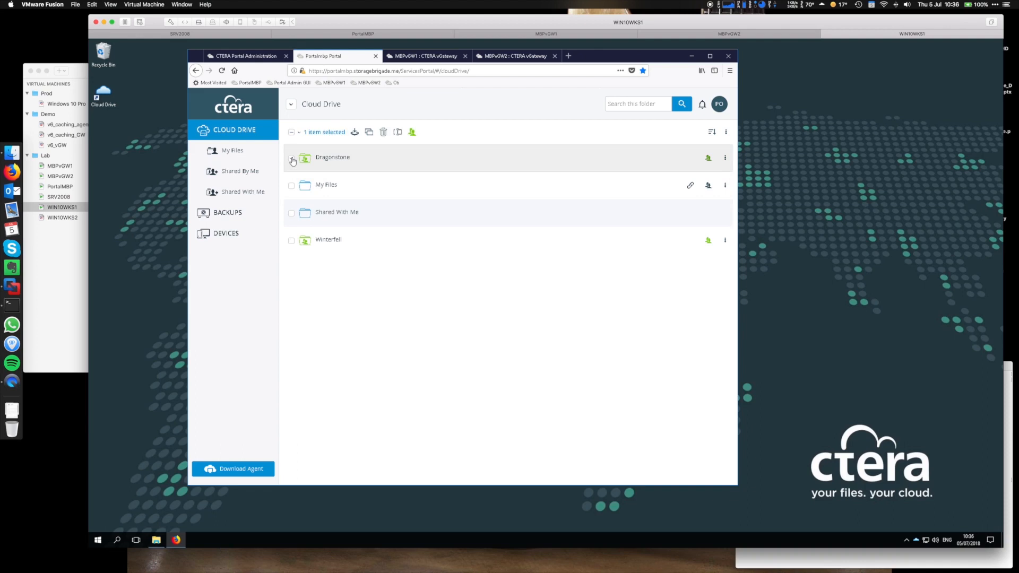
click(413, 133)
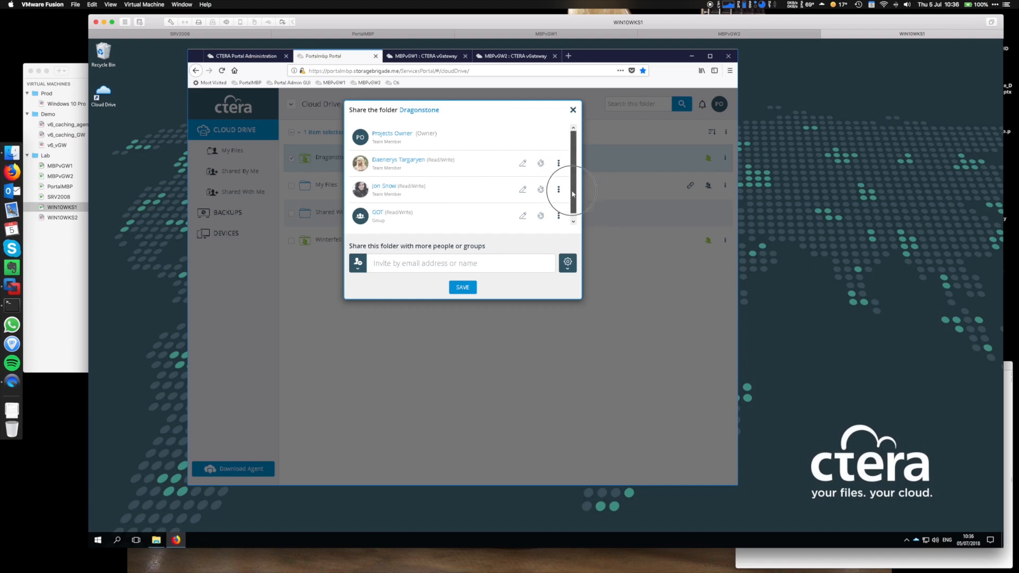
scroll(537, 193, down, 1)
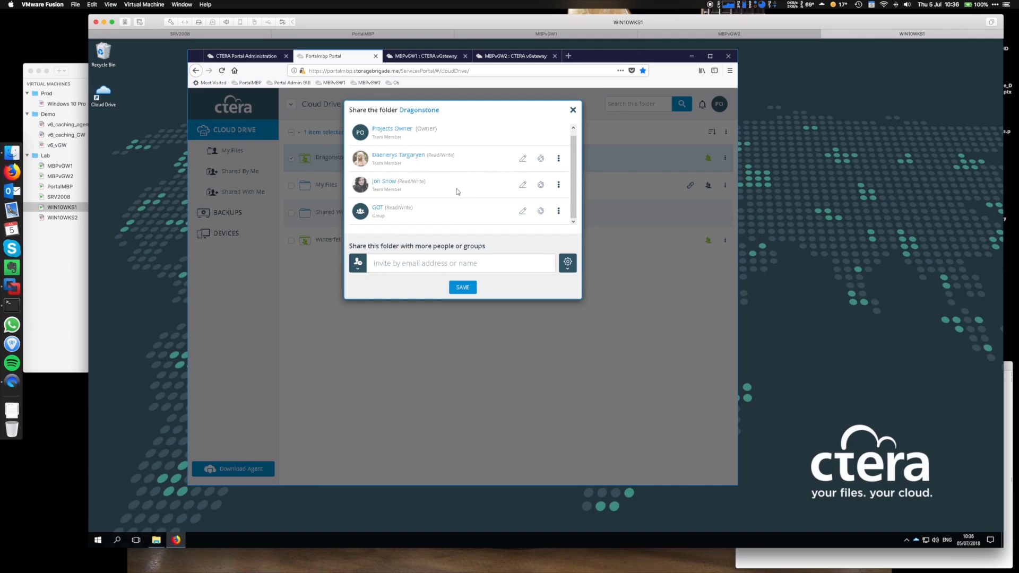
click(574, 110)
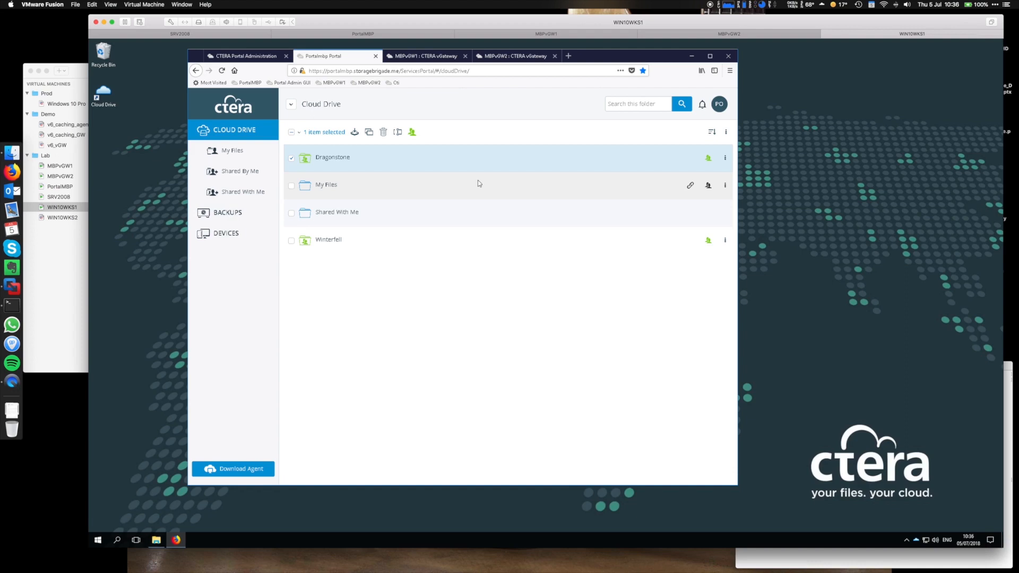
Minimize Firefox and launch File Explorer on This PC inside the WIN10WKS1 VM.
click(689, 57)
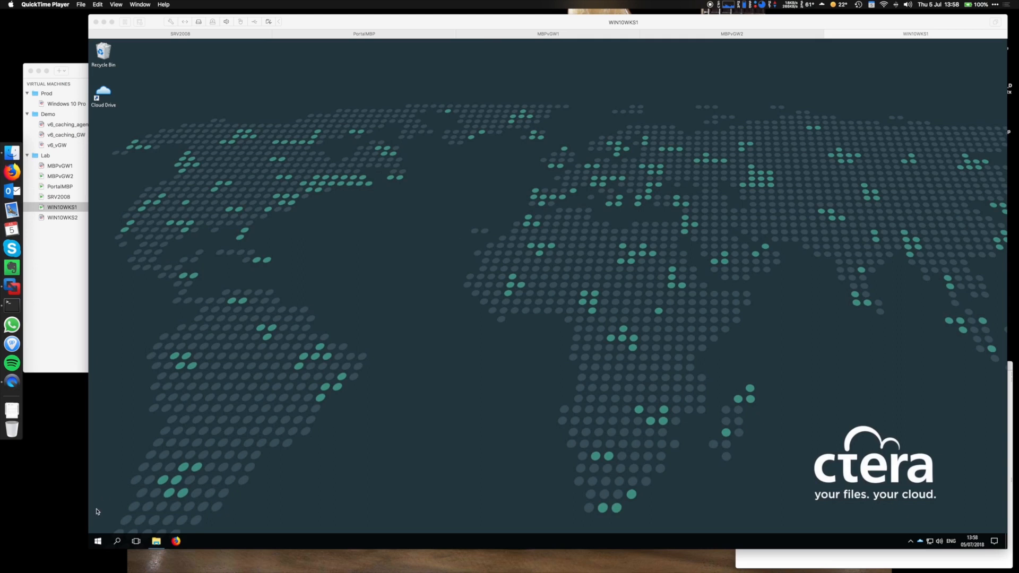
click(100, 544)
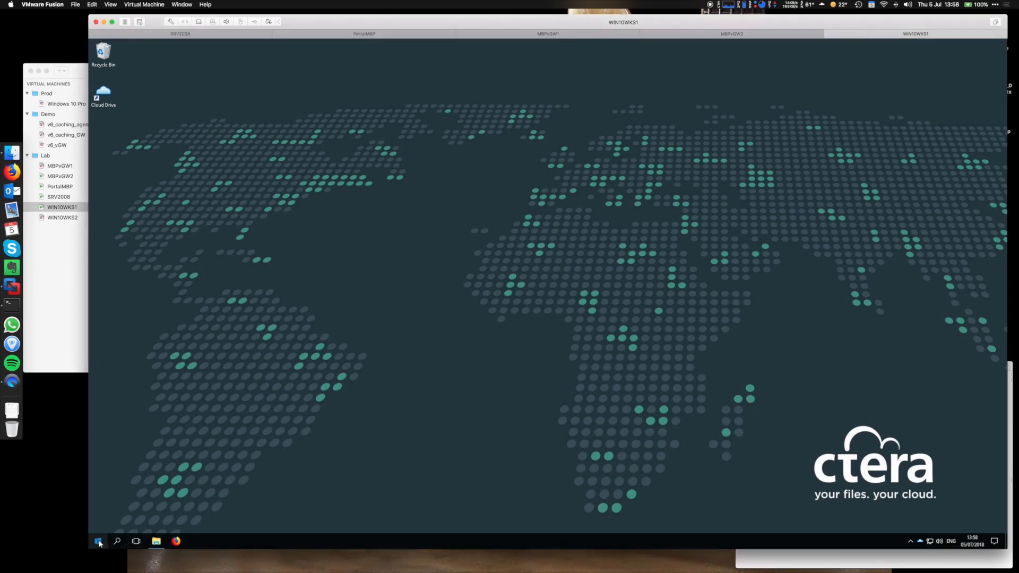
click(99, 542)
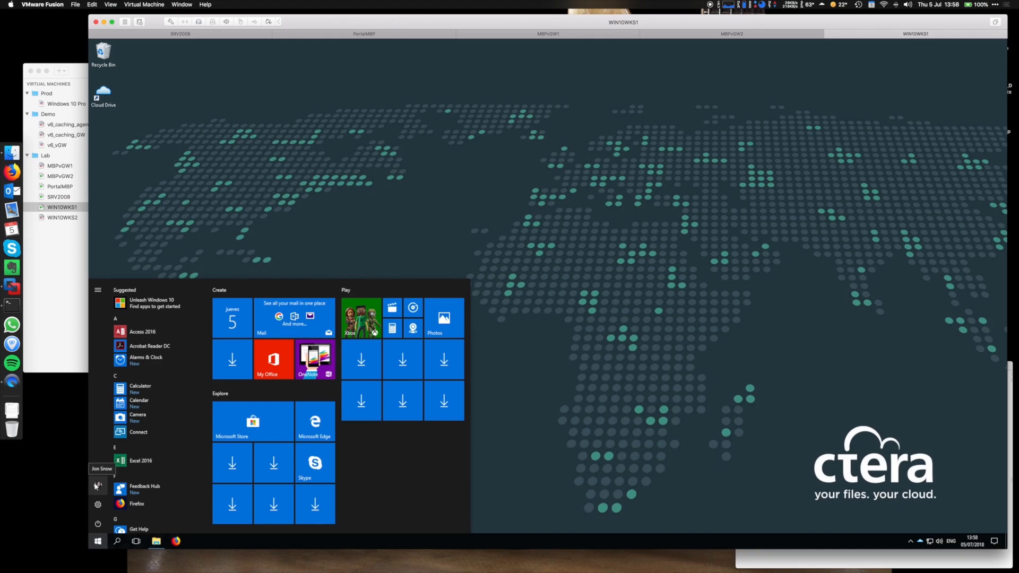
click(156, 541)
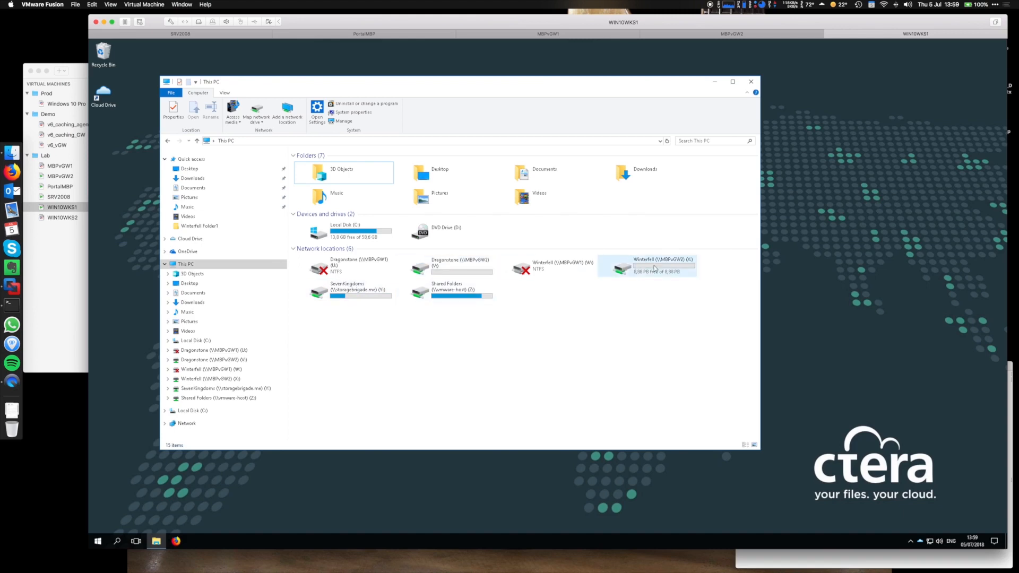
Browse to SevenKingdoms (Y:) > Dragonstone > Dragonstone Folder1.
double_click(345, 291)
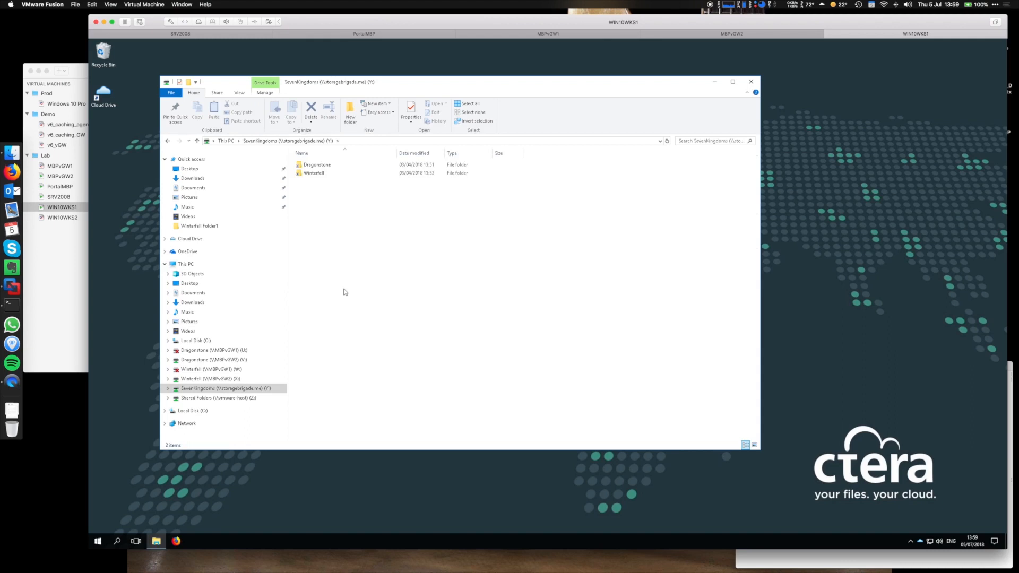
click(319, 165)
double_click(321, 166)
double_click(341, 166)
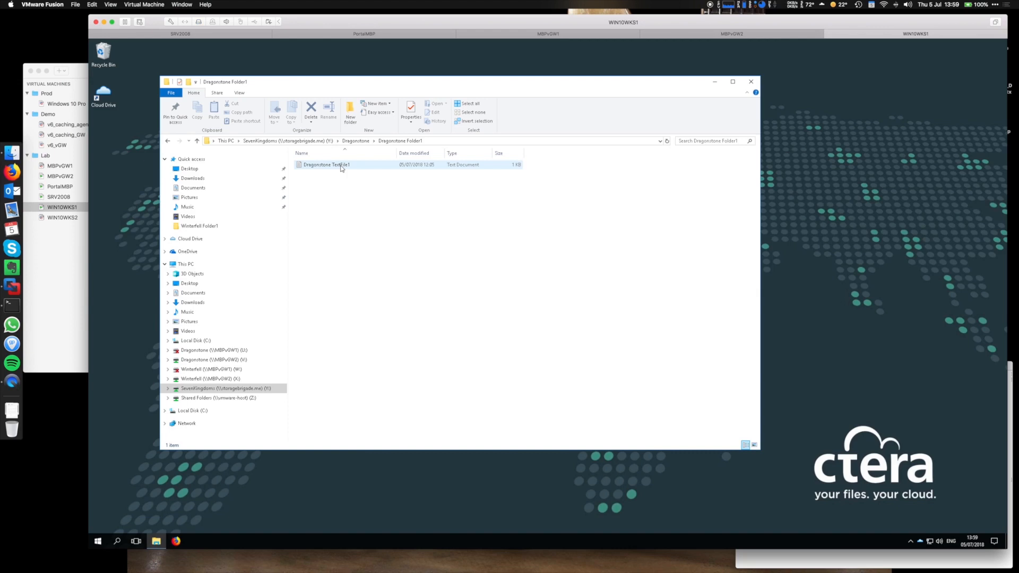
Create a new text document named 'Jon file' in Dragonstone Folder1.
right_click(349, 199)
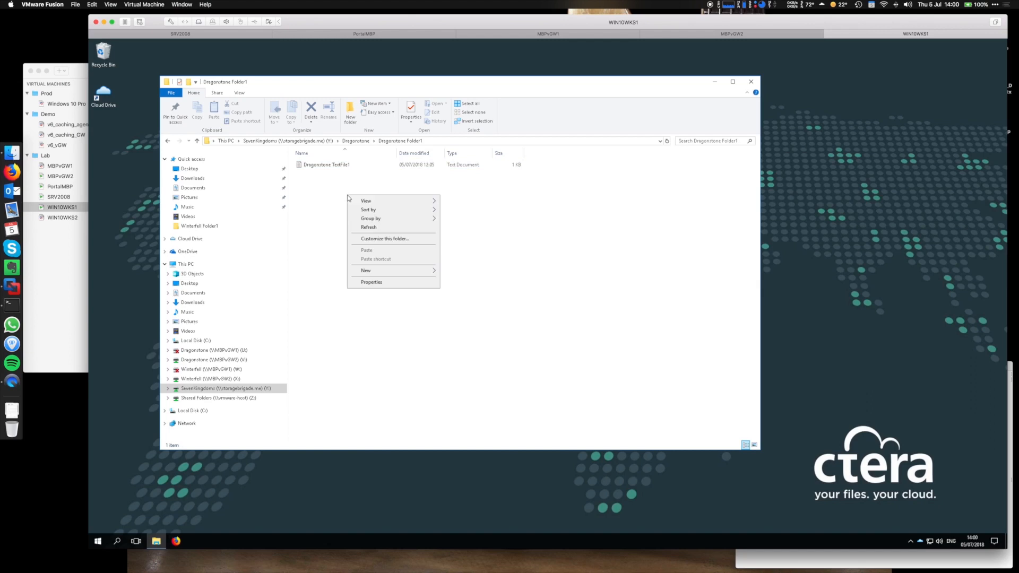
click(373, 272)
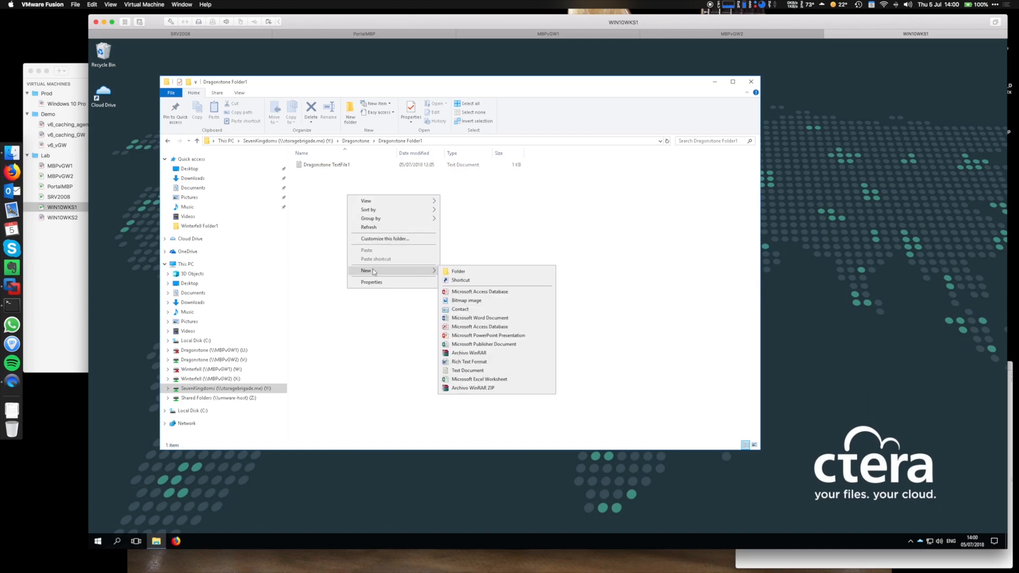
click(469, 370)
text(Jon)
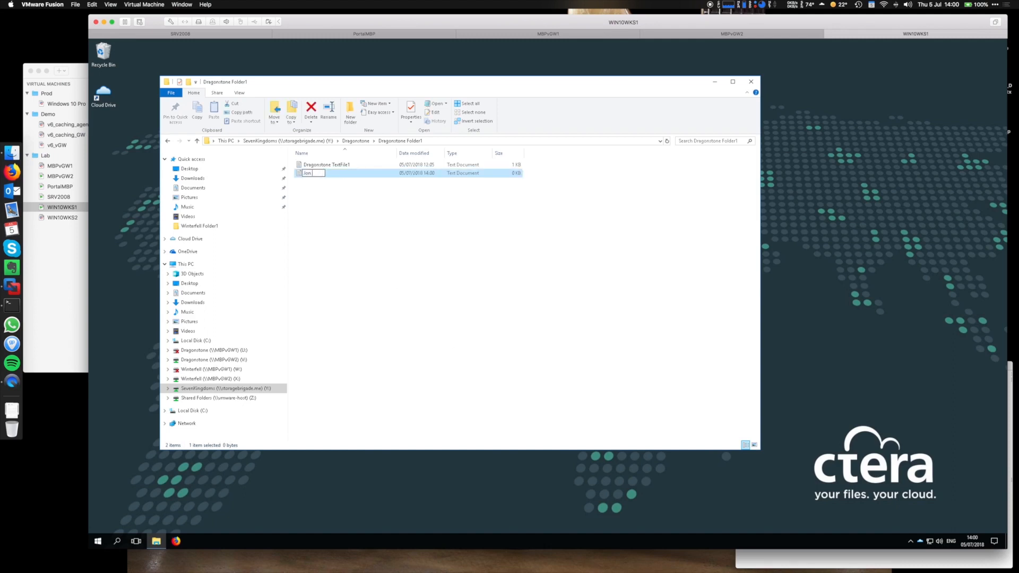
text( file)
key(Return)
Write 'write from JOn' into Jon file in Notepad, save it, and close Notepad.
double_click(334, 174)
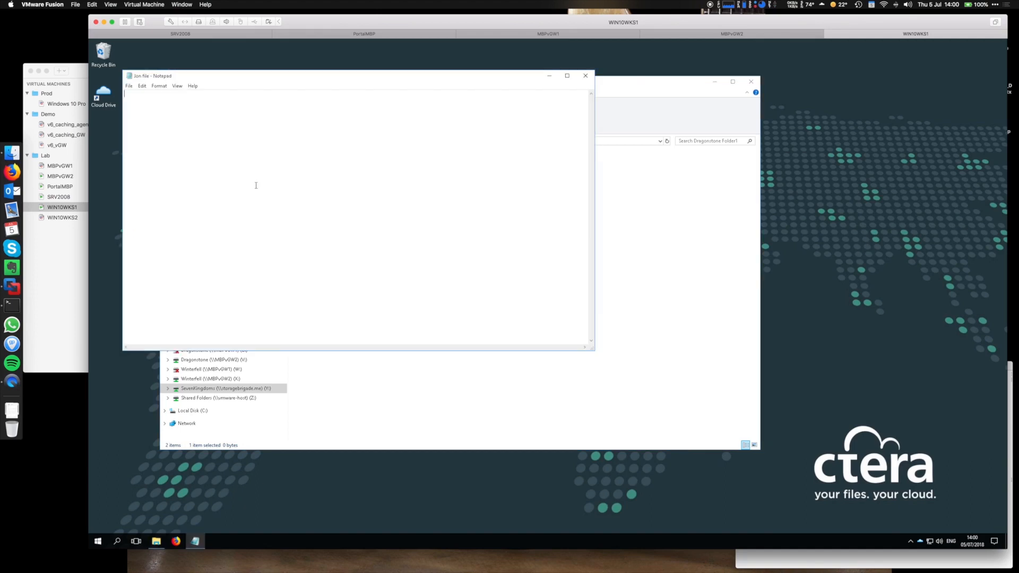
text(write from JOn)
click(128, 86)
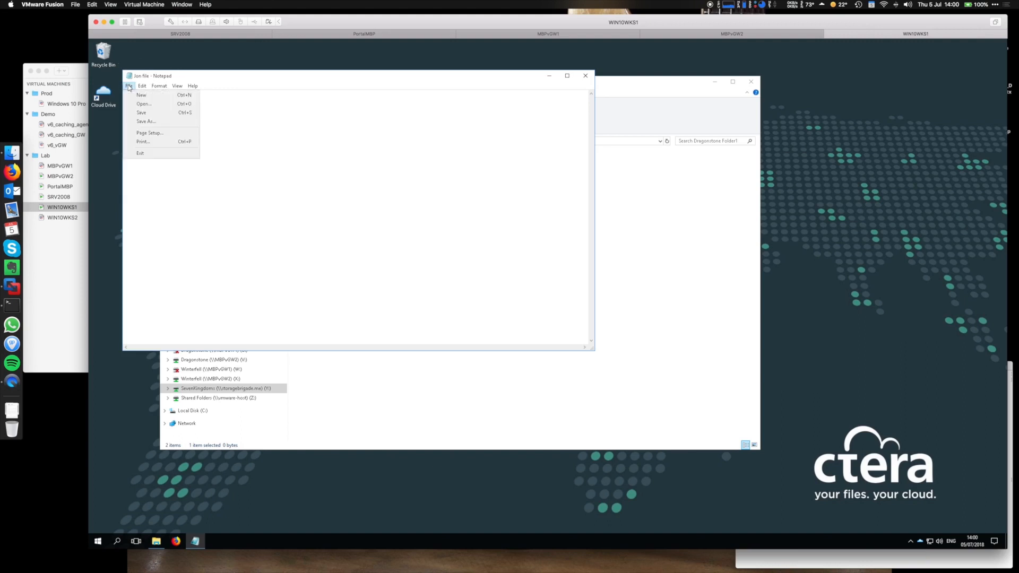
click(141, 112)
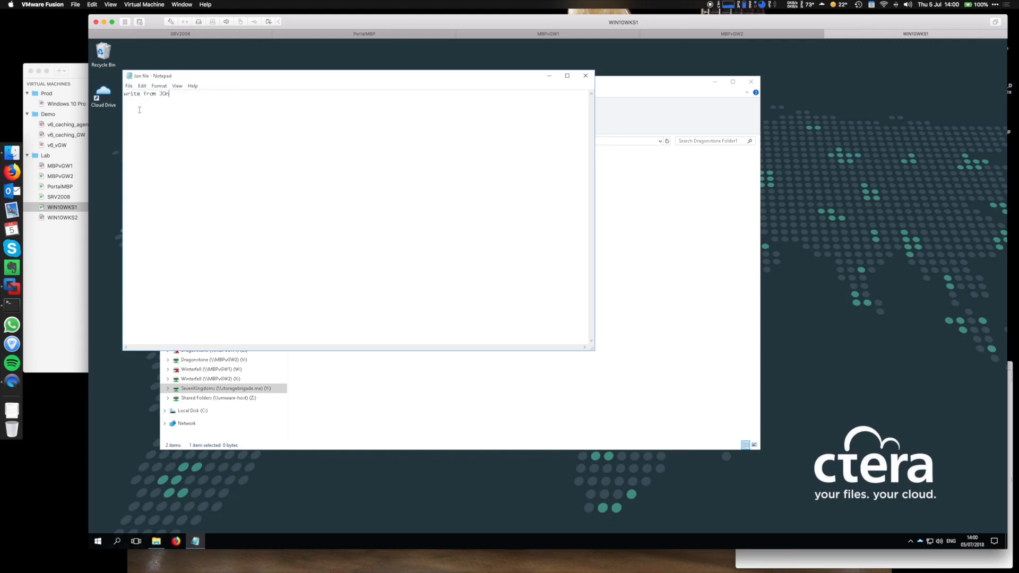
click(586, 77)
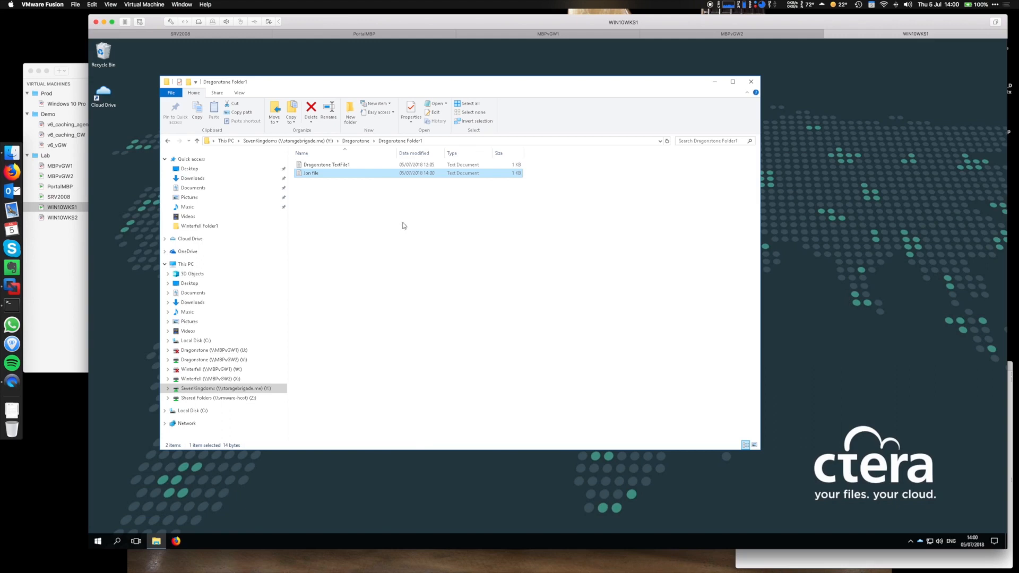
Reopen Dragonstone Folder1 on SevenKingdoms (Y:) to confirm Jon file, then minimize Explorer.
click(193, 265)
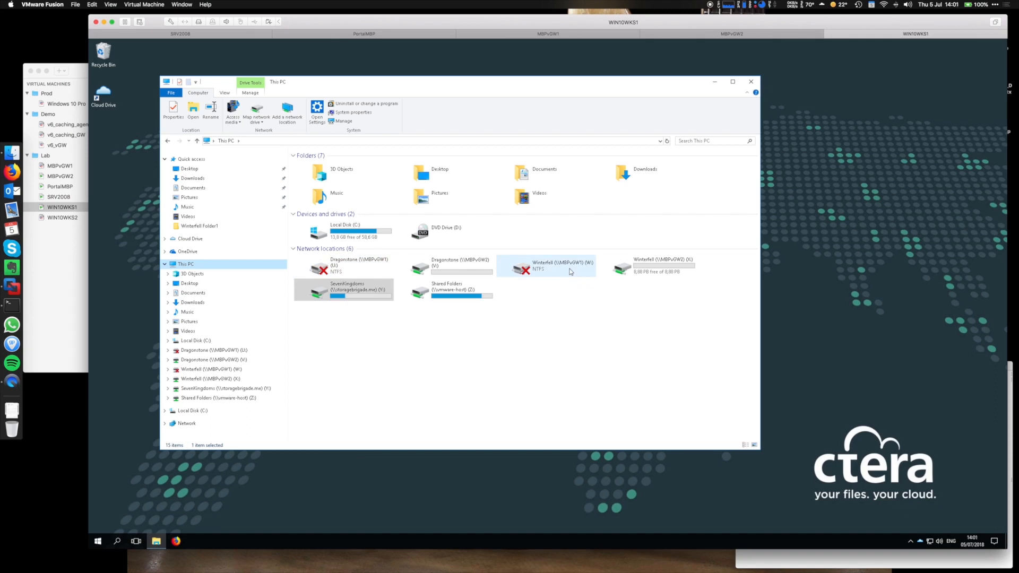
click(359, 291)
double_click(360, 290)
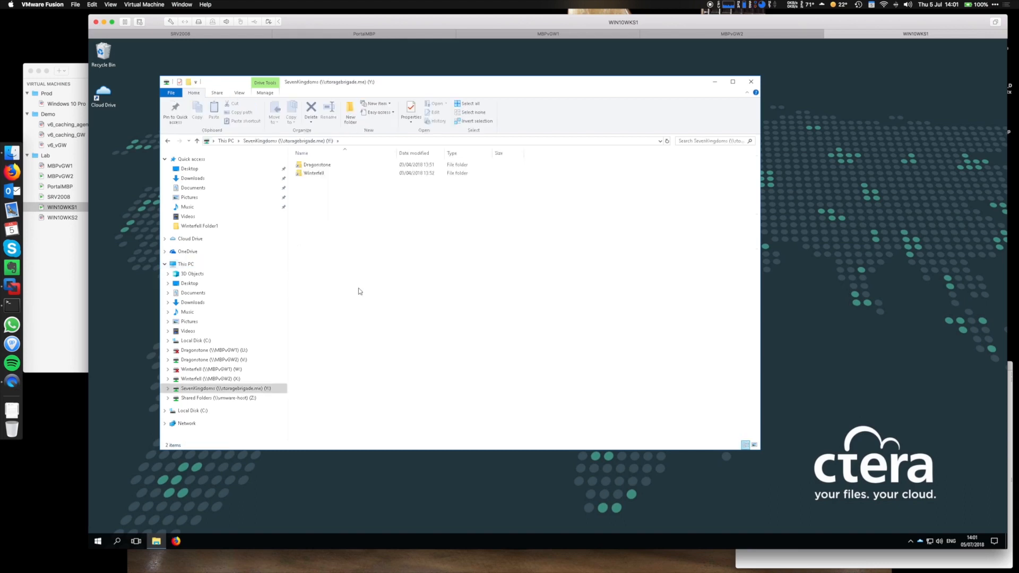
double_click(319, 166)
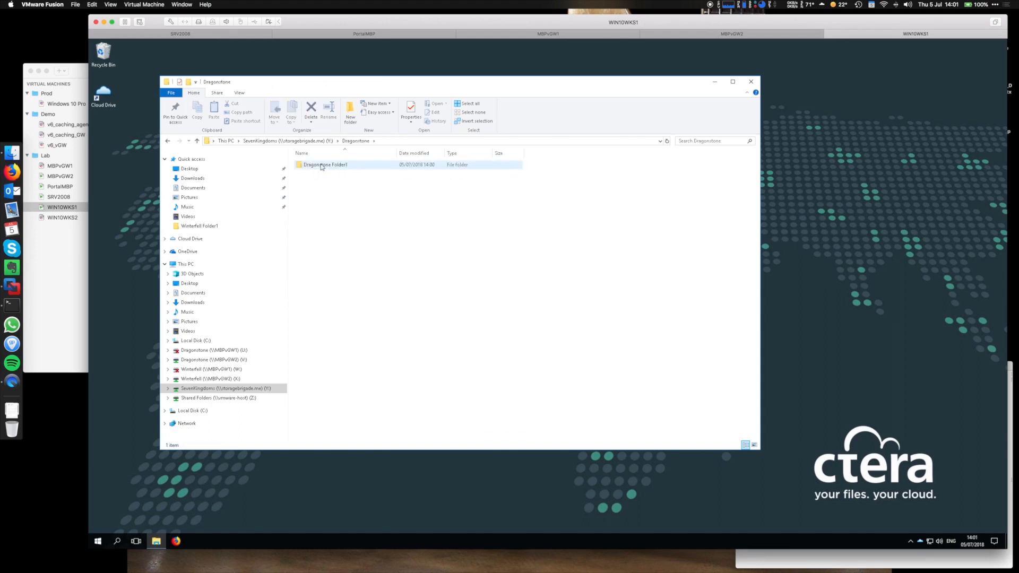
double_click(325, 166)
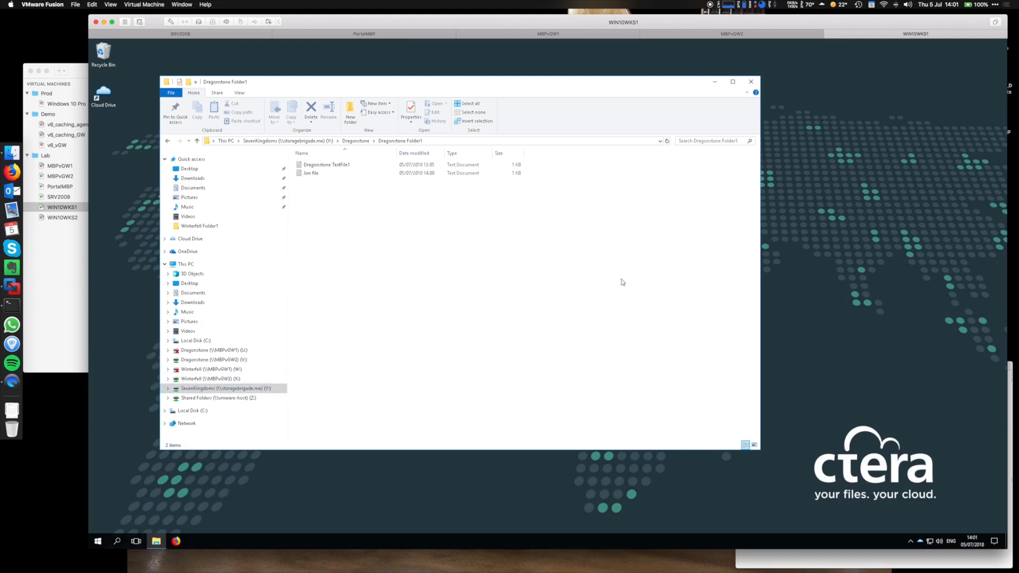
click(715, 83)
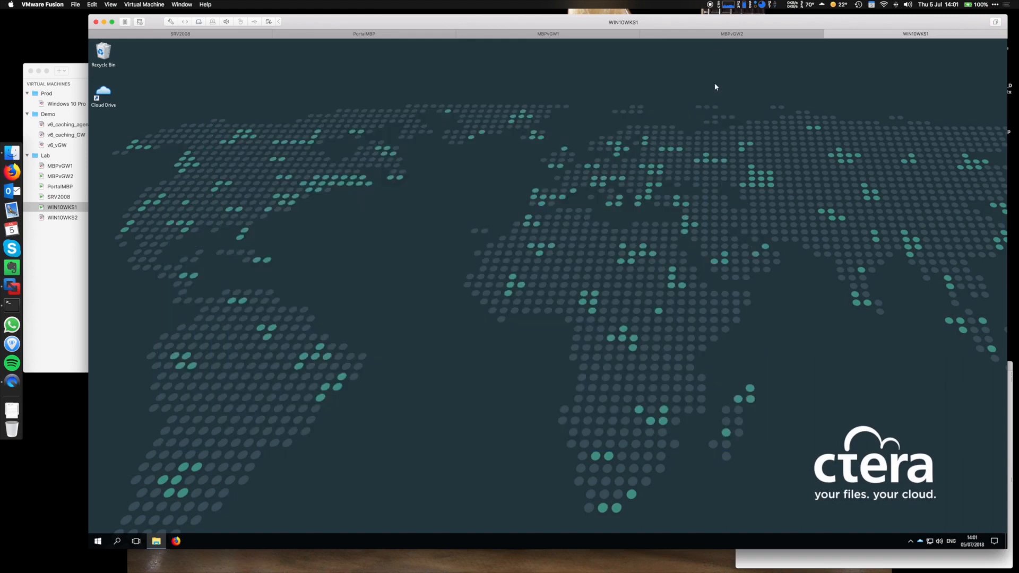